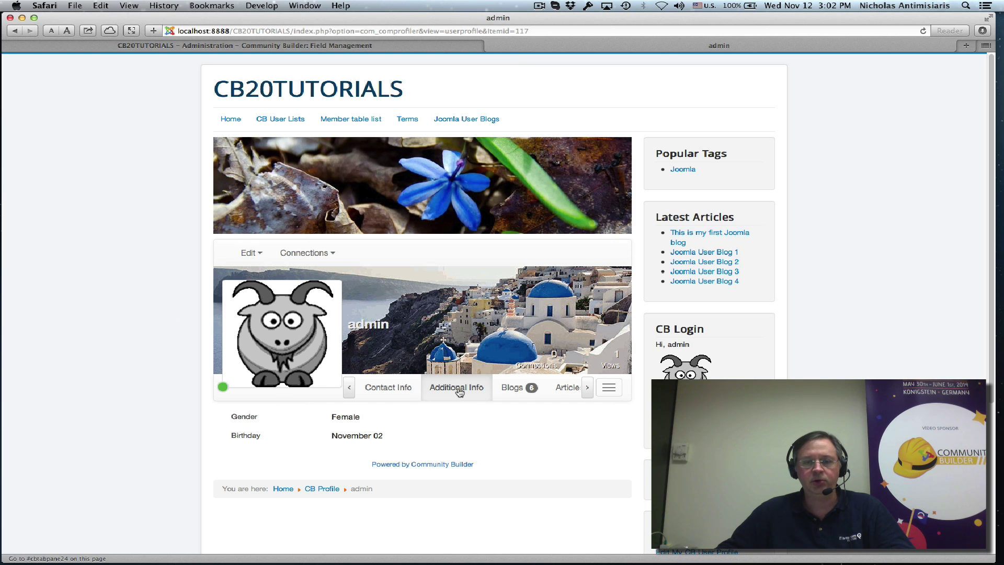
Step: Review the front-end Additional Info tab (Gender, Birthday only), then go to Field Management
{"action": "scroll", "coordinate": [456, 401], "scroll_direction": "down", "scroll_amount": 1}
{"action": "scroll", "coordinate": [457, 401], "scroll_direction": "down", "scroll_amount": 1}
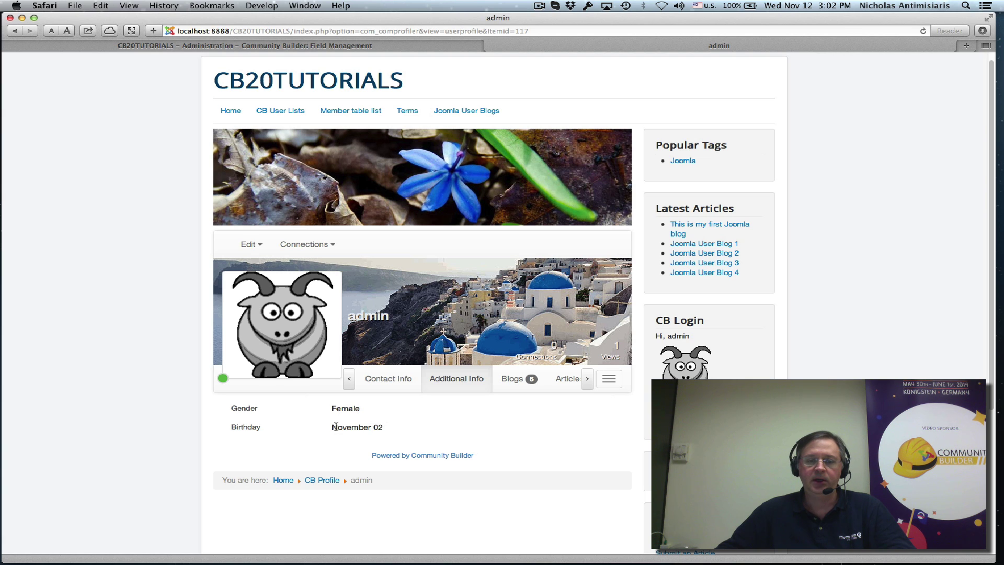
{"action": "scroll", "coordinate": [336, 425], "scroll_direction": "up", "scroll_amount": 1}
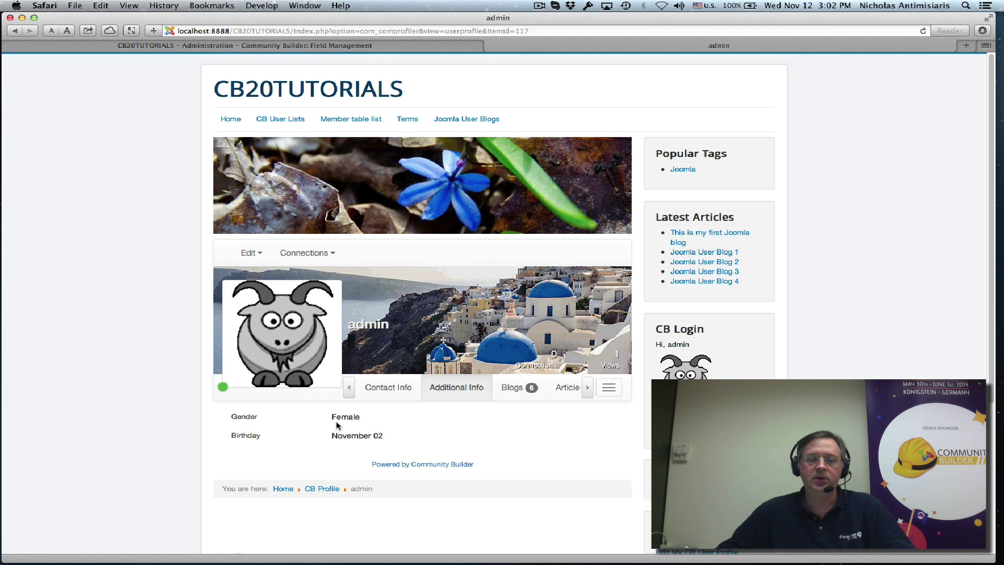
{"action": "left_click", "coordinate": [305, 47]}
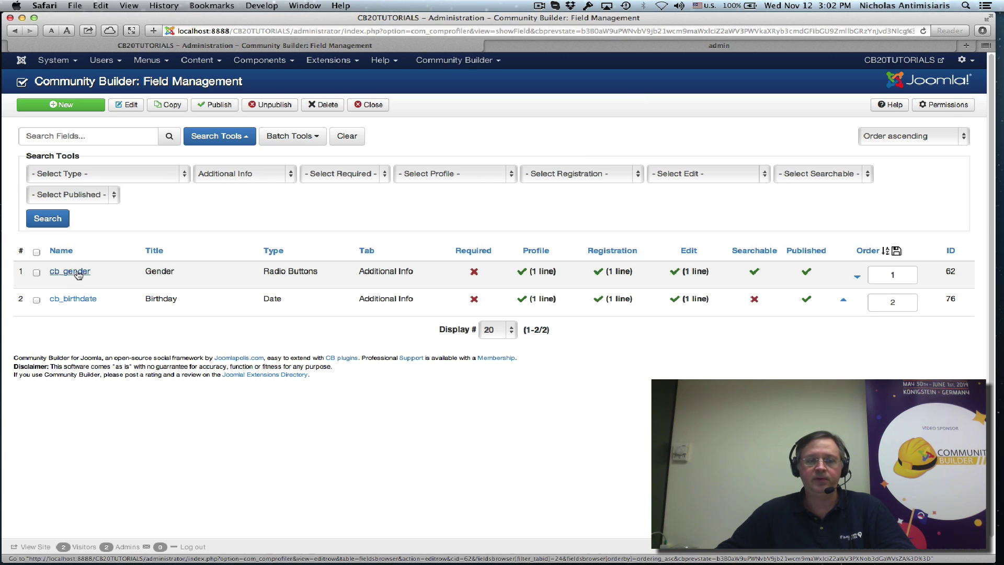
Step: Create a new field titled 'File', named 'file', with description 'Please upload your file'
{"action": "left_click", "coordinate": [76, 105]}
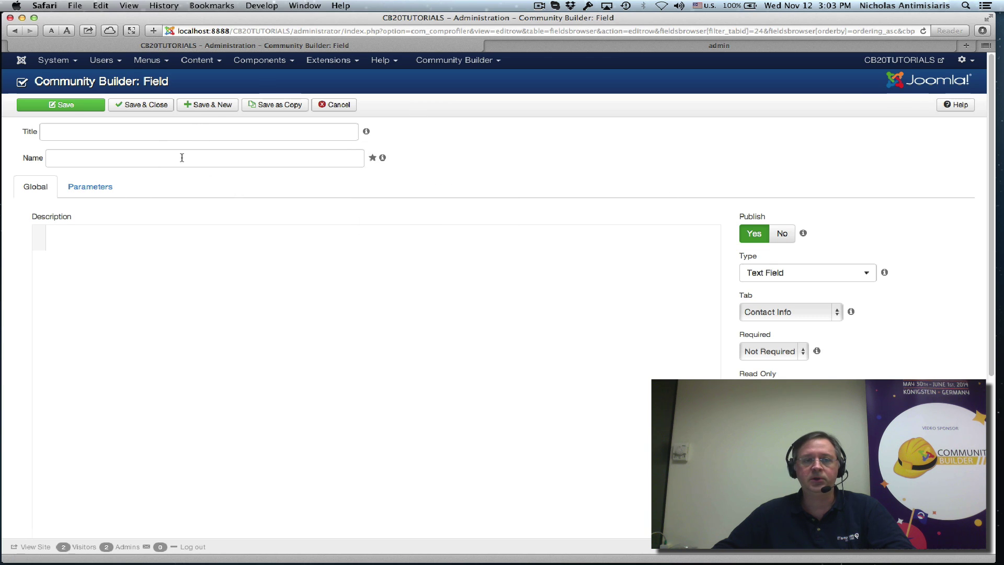
{"action": "left_click", "coordinate": [150, 136]}
{"action": "type", "text": "Fi"}
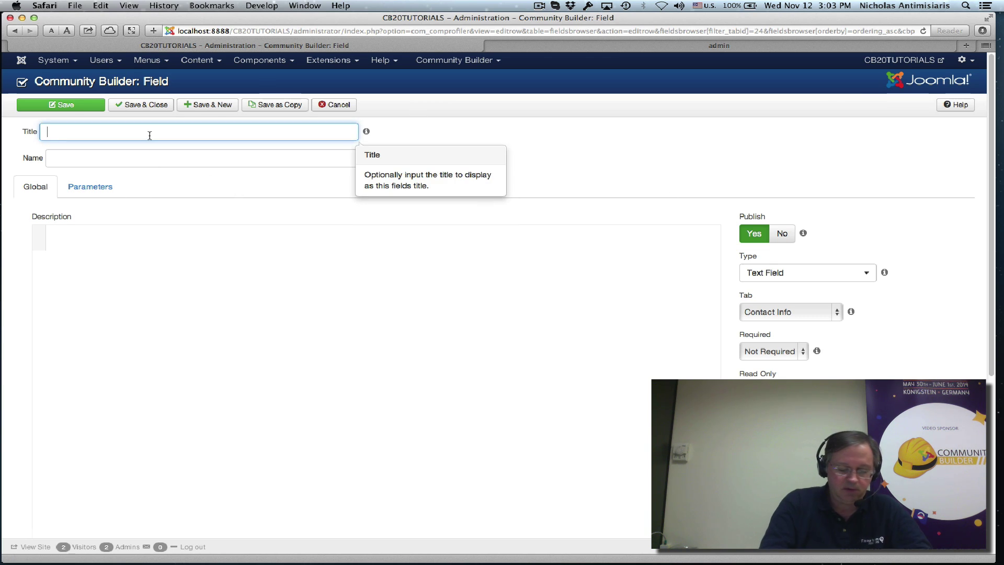
{"action": "type", "text": "le"}
{"action": "key", "text": "Tab"}
{"action": "type", "text": "file"}
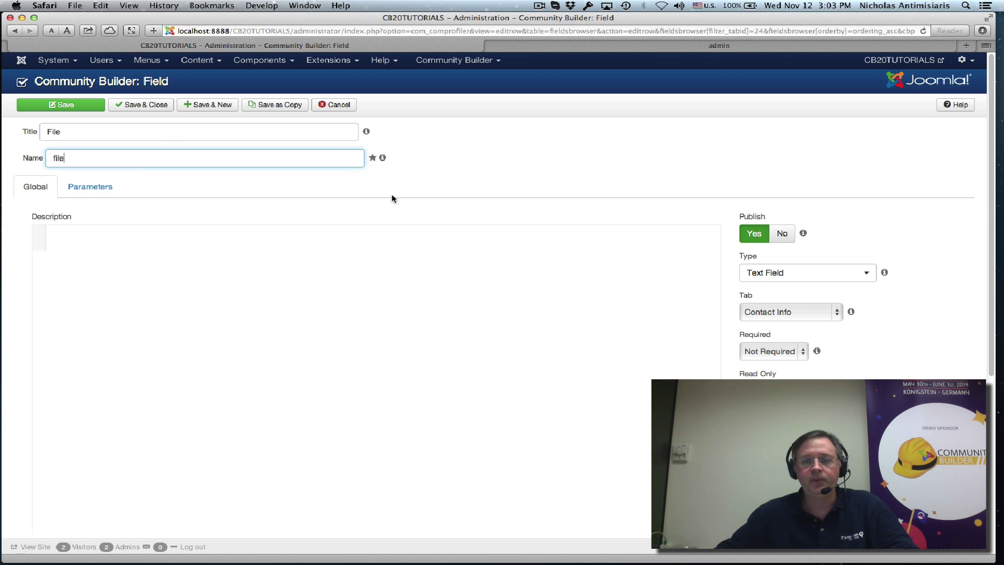
{"action": "left_click", "coordinate": [167, 253]}
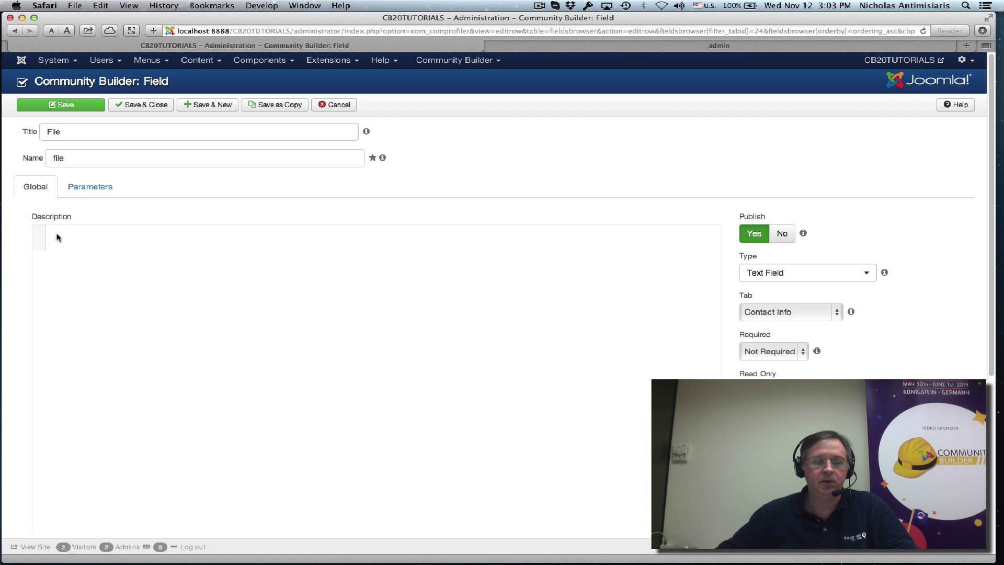
{"action": "type", "text": "Please upload your"}
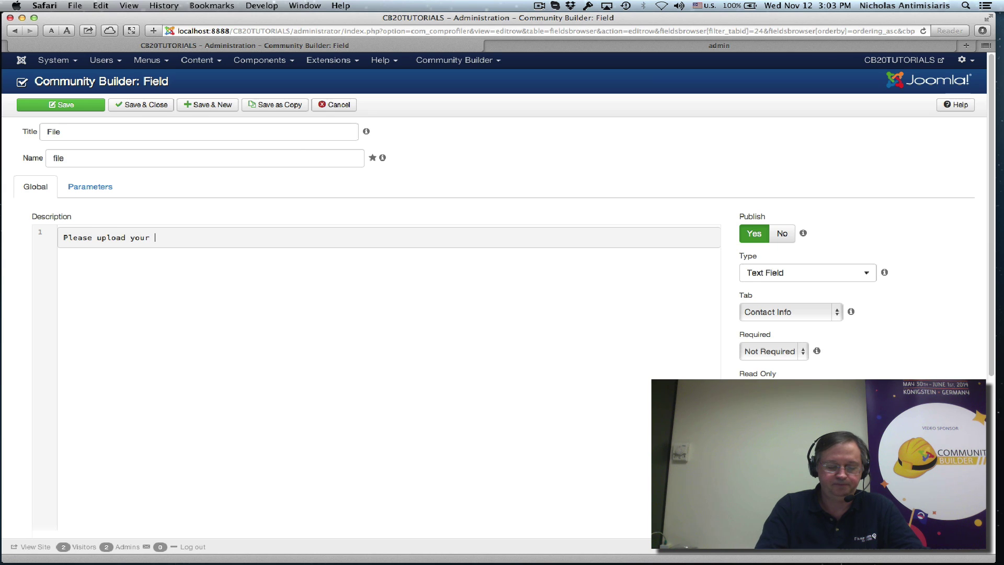
{"action": "type", "text": " file"}
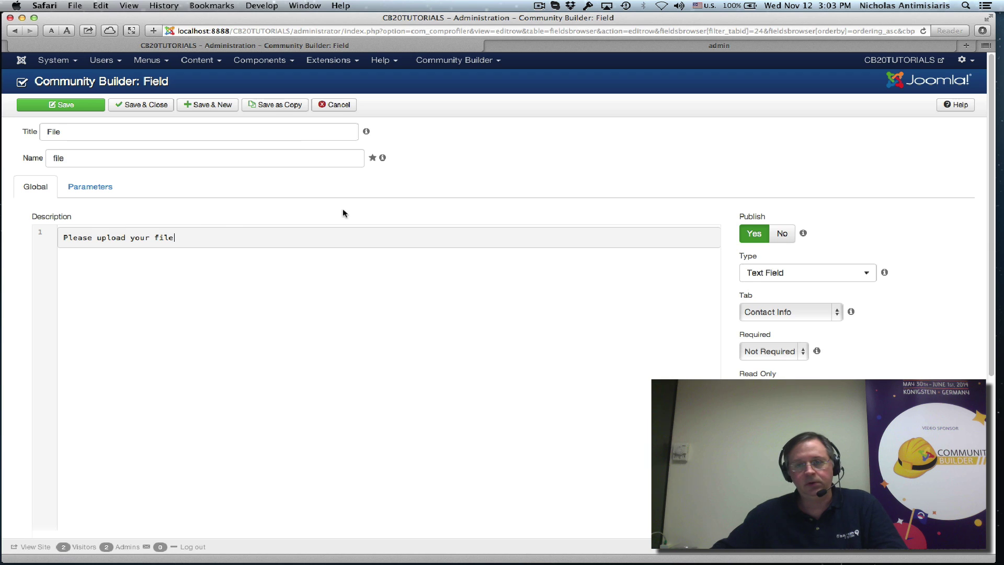
Step: Set the new field's type to File
{"action": "mouse_move", "coordinate": [739, 279]}
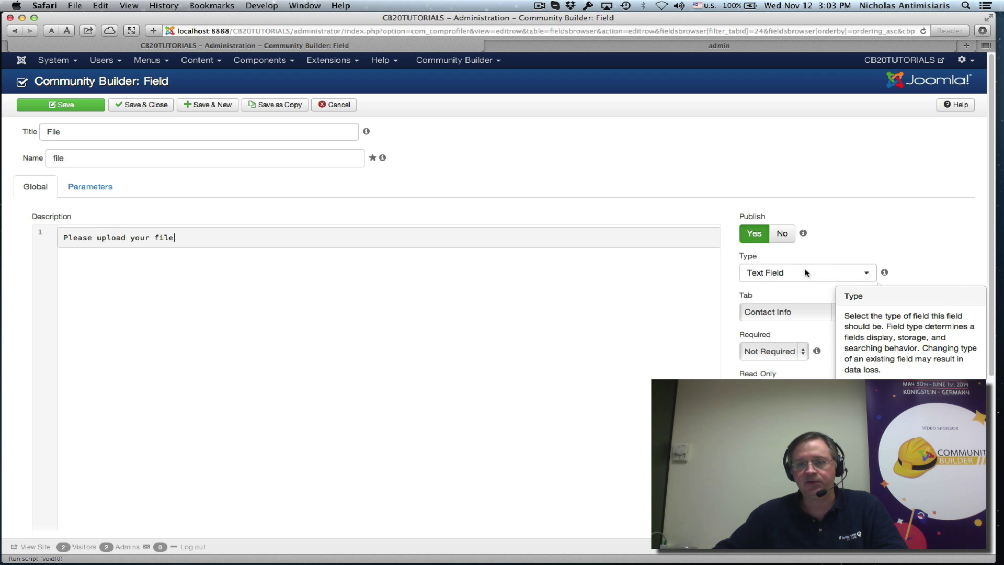
{"action": "left_click", "coordinate": [833, 277]}
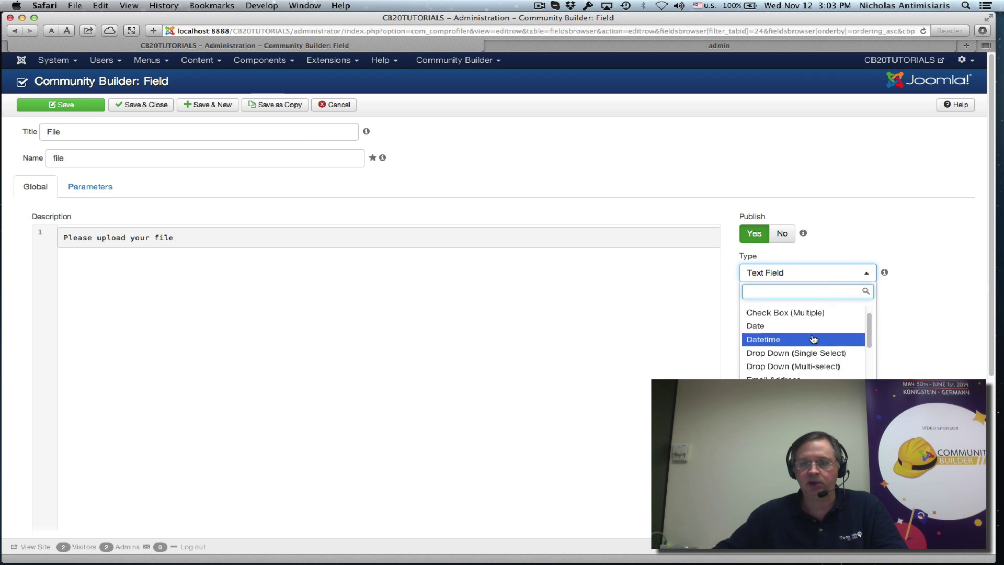
{"action": "scroll", "coordinate": [812, 355], "scroll_direction": "down", "scroll_amount": 2}
{"action": "scroll", "coordinate": [811, 356], "scroll_direction": "down", "scroll_amount": 5}
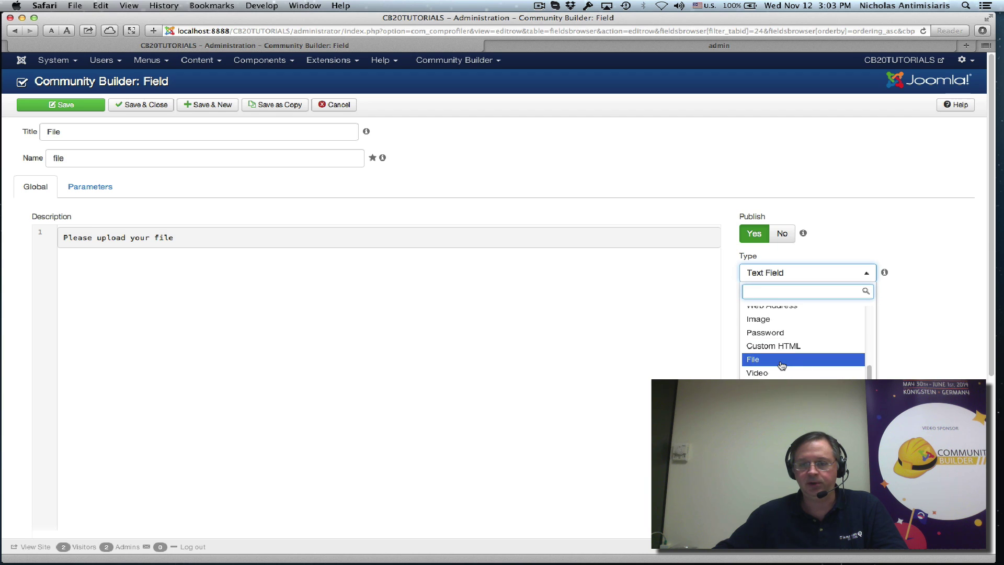
{"action": "left_click", "coordinate": [780, 362]}
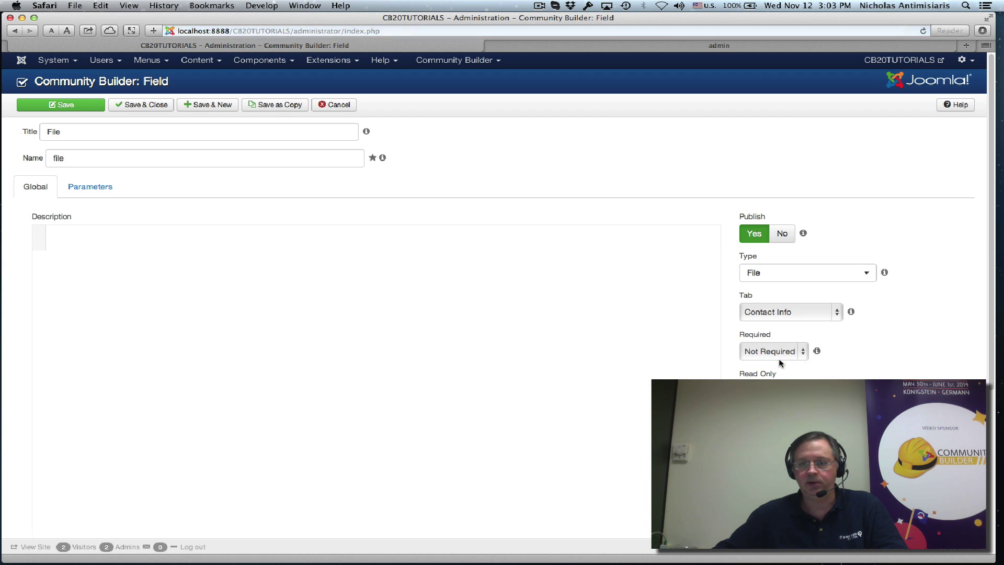
Step: Review the field's options and select the emptied description's blank first line
{"action": "scroll", "coordinate": [805, 356], "scroll_direction": "down", "scroll_amount": 3}
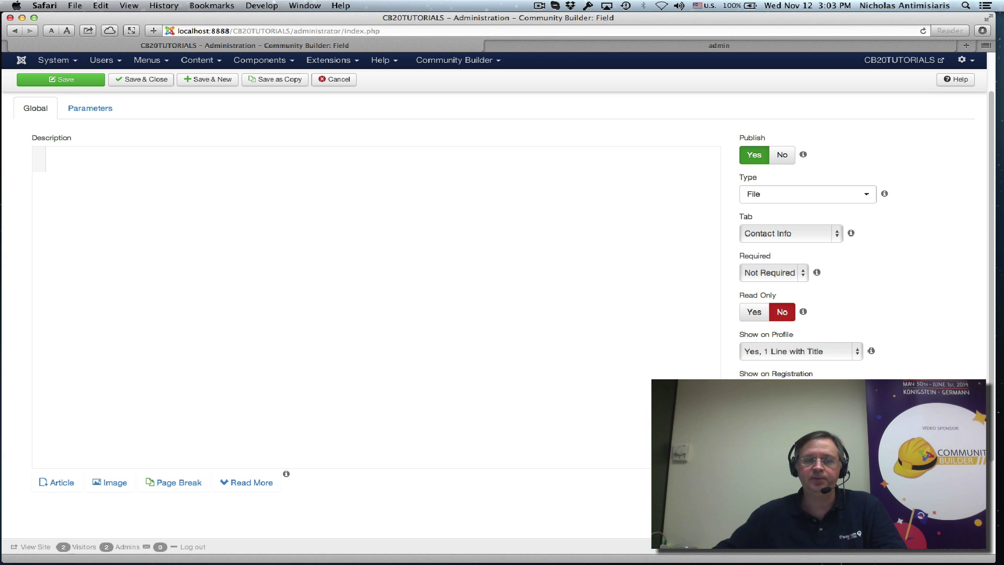
{"action": "scroll", "coordinate": [253, 175], "scroll_direction": "up", "scroll_amount": 3}
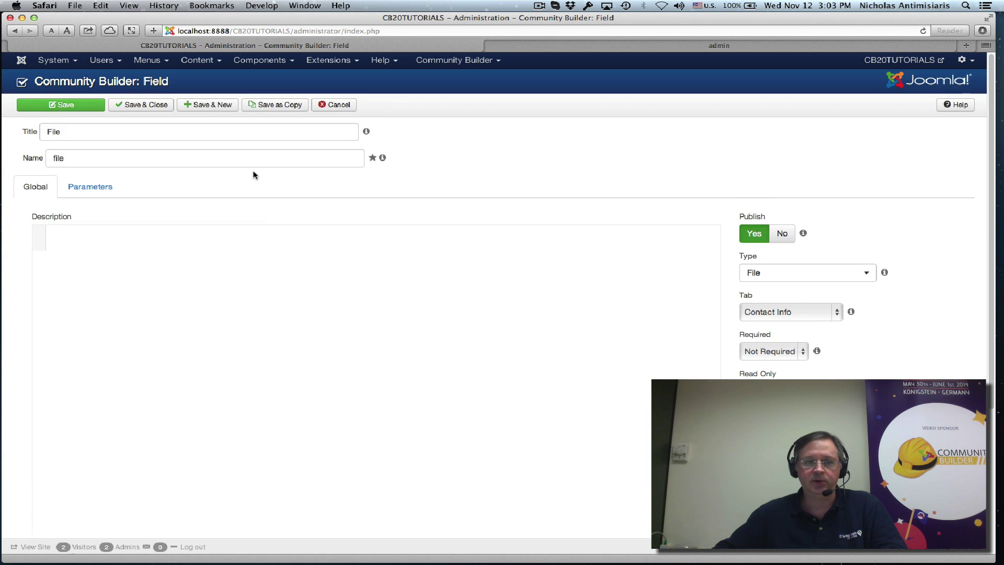
{"action": "left_click", "coordinate": [46, 235]}
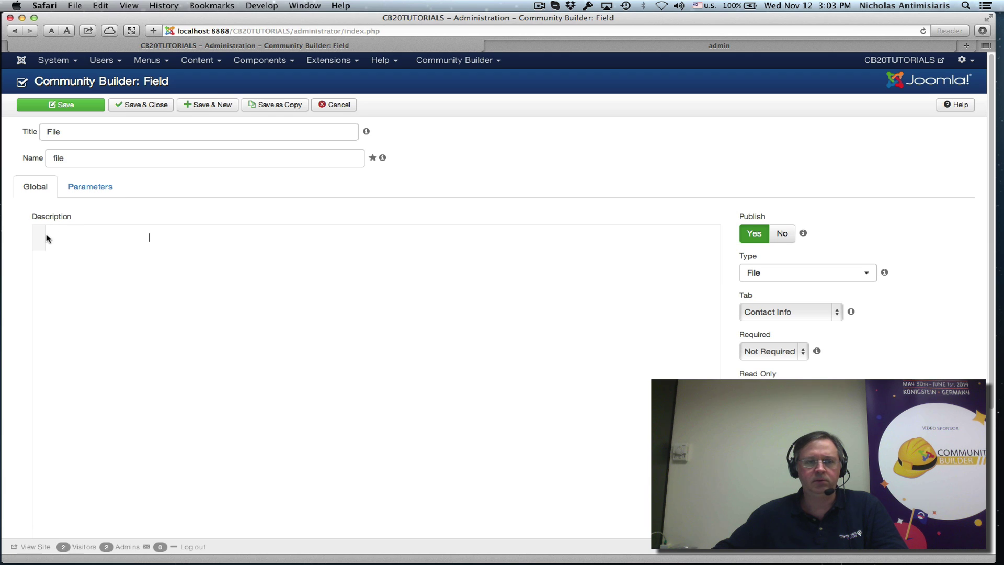
{"action": "double_click", "coordinate": [75, 238]}
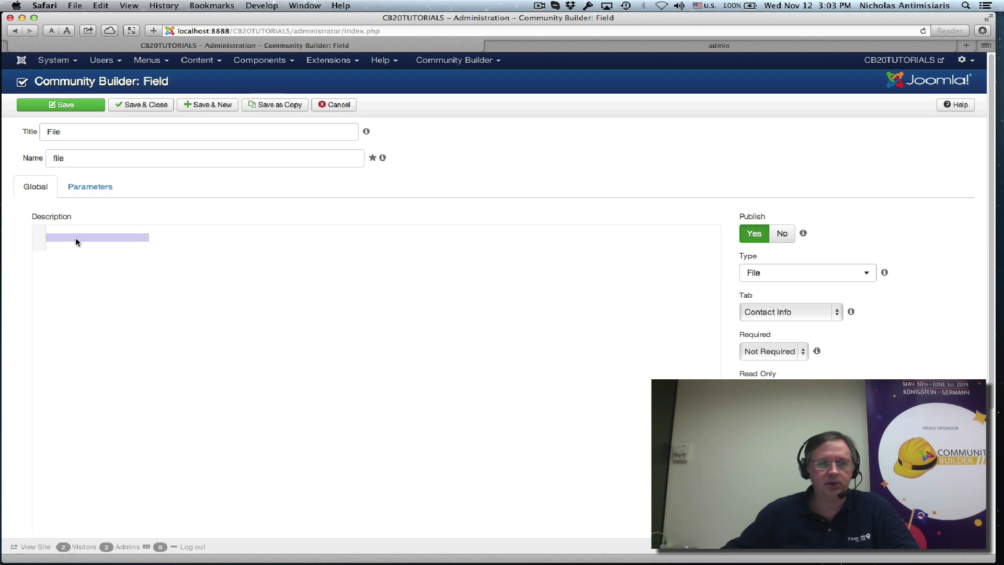
Step: Browse the File field's Layout and Display parameter settings
{"action": "left_click", "coordinate": [96, 194]}
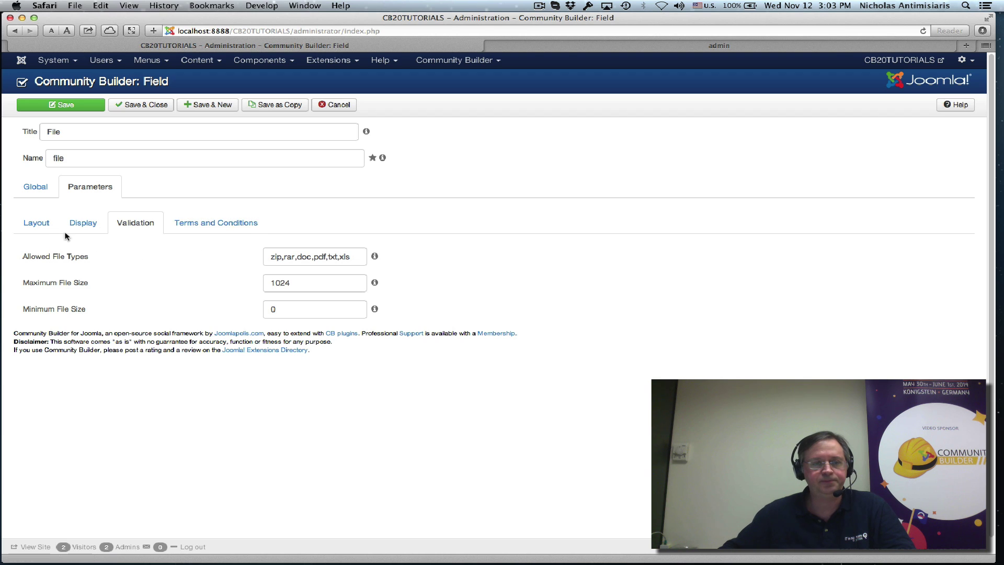
{"action": "left_click", "coordinate": [38, 227]}
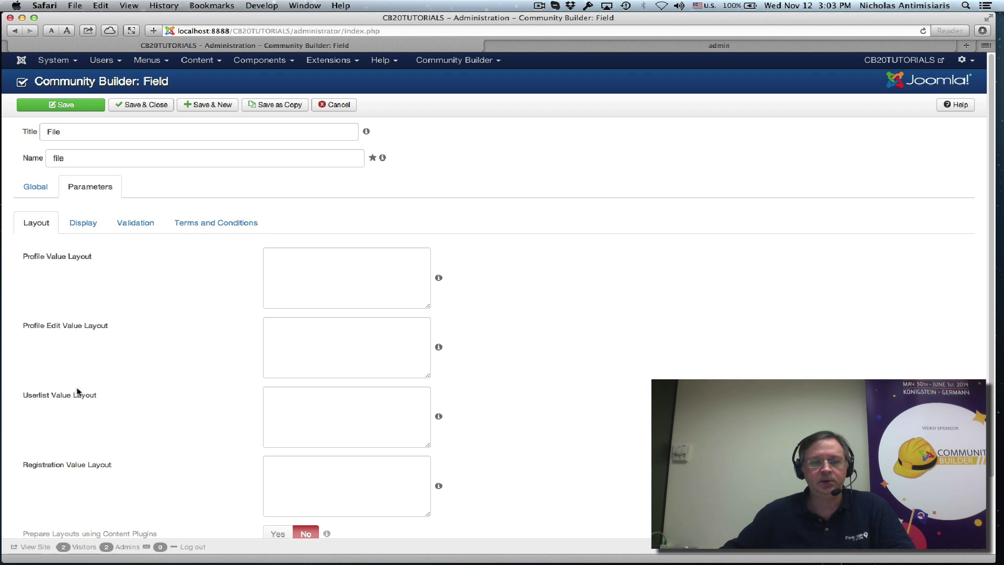
{"action": "scroll", "coordinate": [116, 375], "scroll_direction": "down", "scroll_amount": 1}
{"action": "scroll", "coordinate": [116, 375], "scroll_direction": "up", "scroll_amount": 1}
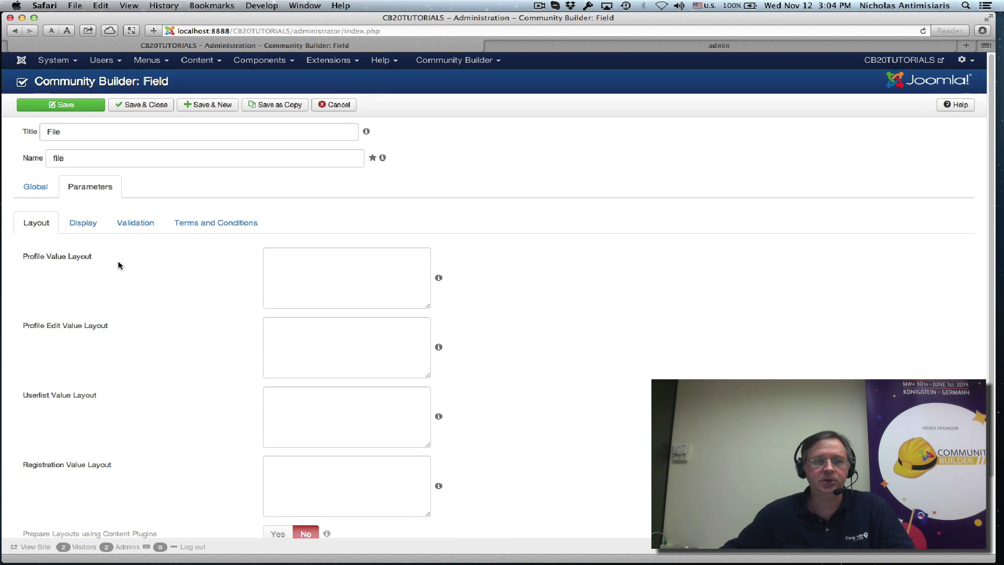
{"action": "left_click", "coordinate": [81, 225]}
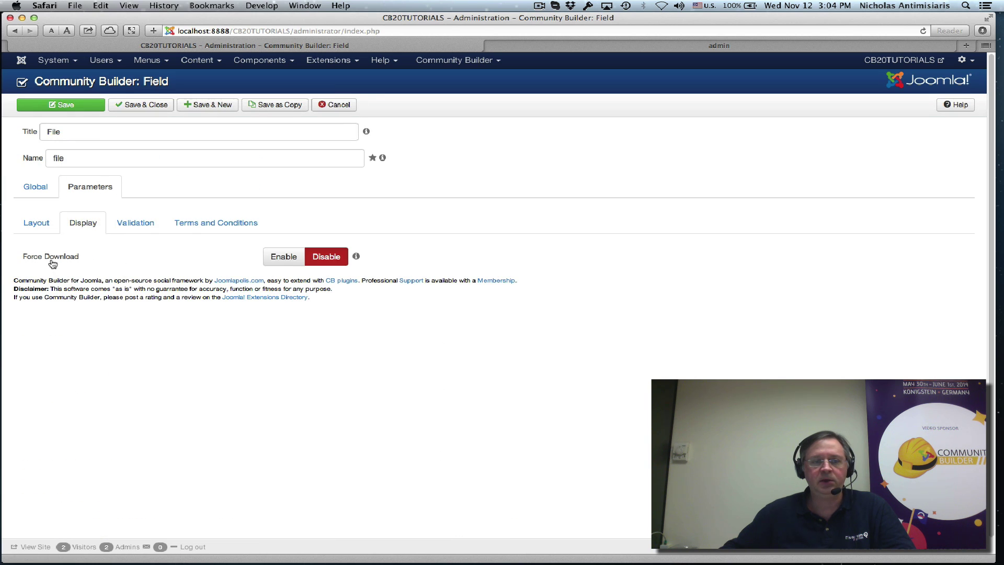
{"action": "mouse_move", "coordinate": [275, 258]}
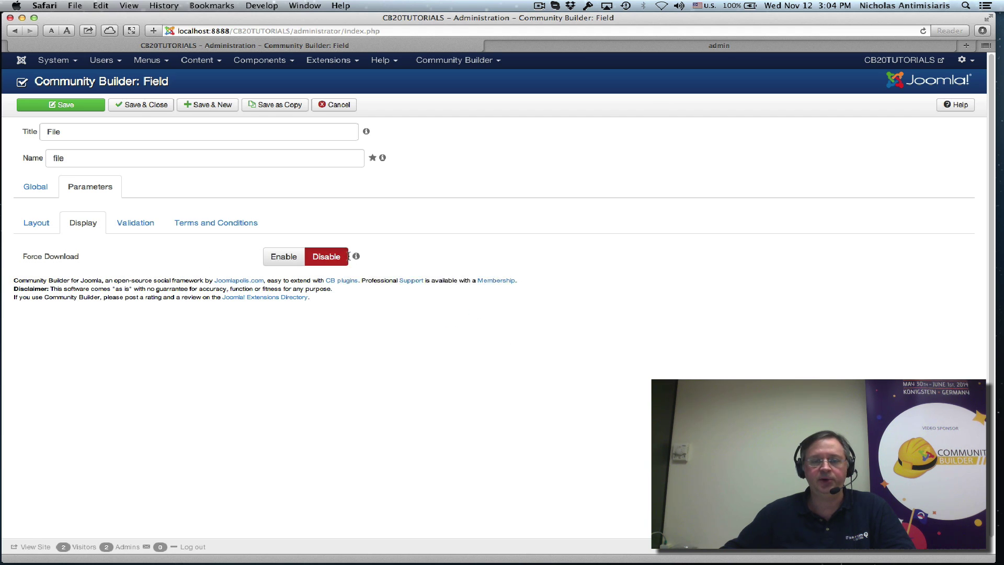
Step: Check the Validation limits and select the 1024 KB maximum file size
{"action": "left_click", "coordinate": [140, 225]}
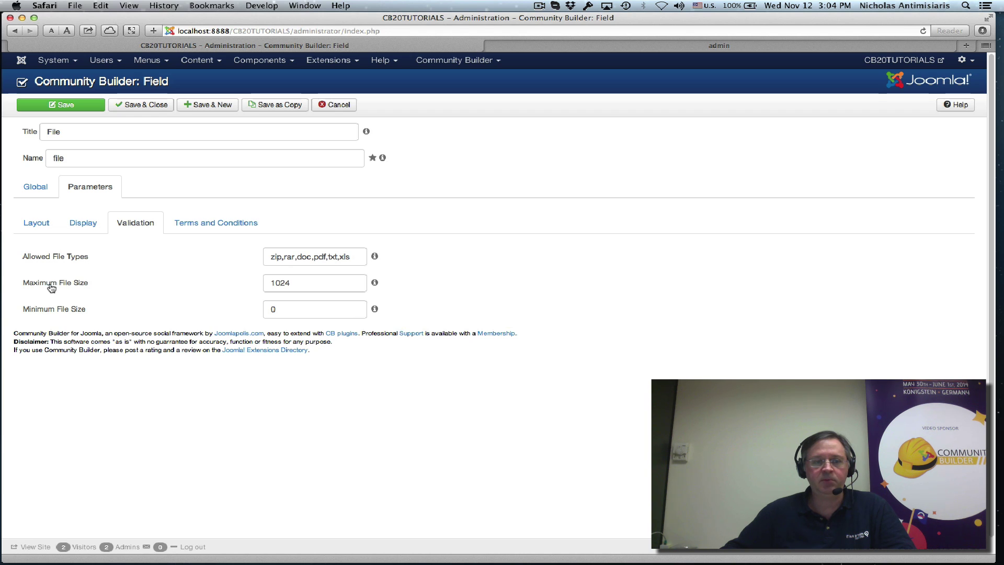
{"action": "mouse_move", "coordinate": [295, 278]}
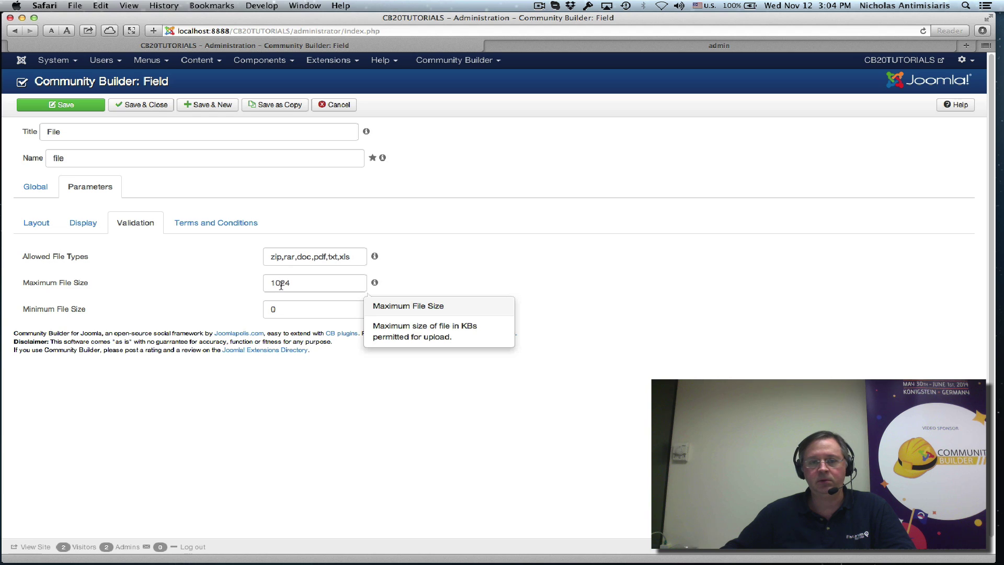
{"action": "double_click", "coordinate": [275, 282]}
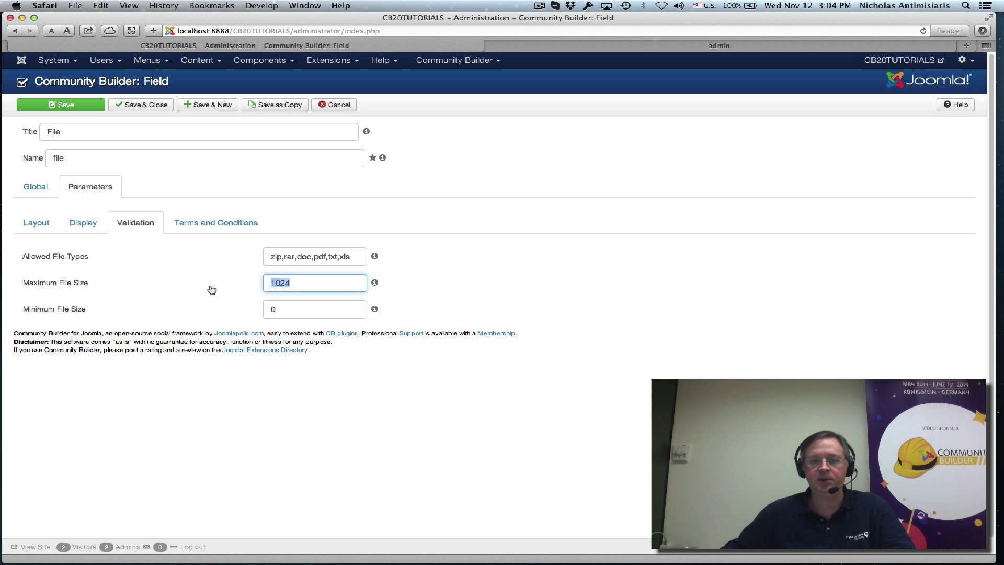
Step: Leave Terms and Conditions off and save the File field, which becomes cb_file
{"action": "left_click", "coordinate": [195, 224]}
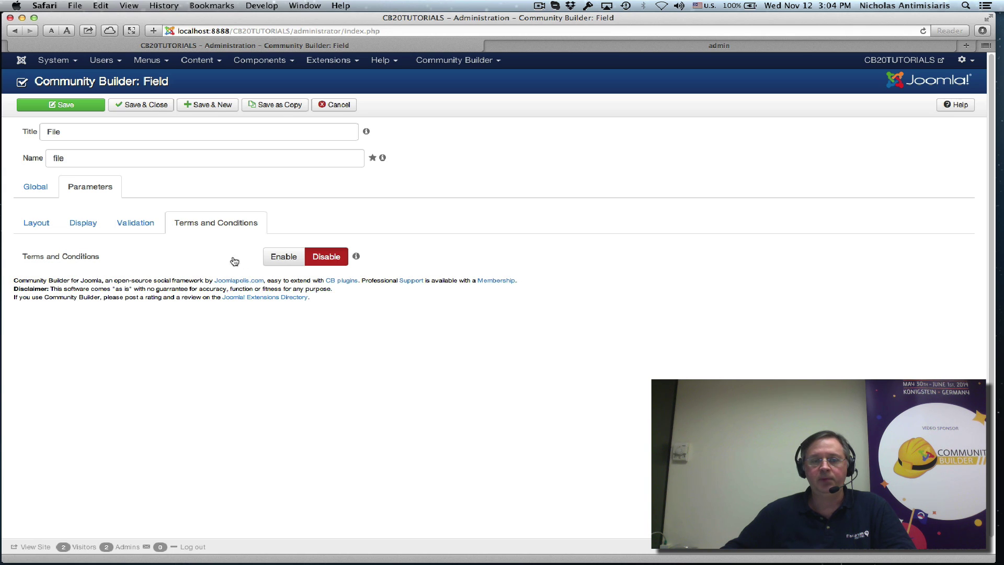
{"action": "left_click", "coordinate": [283, 259]}
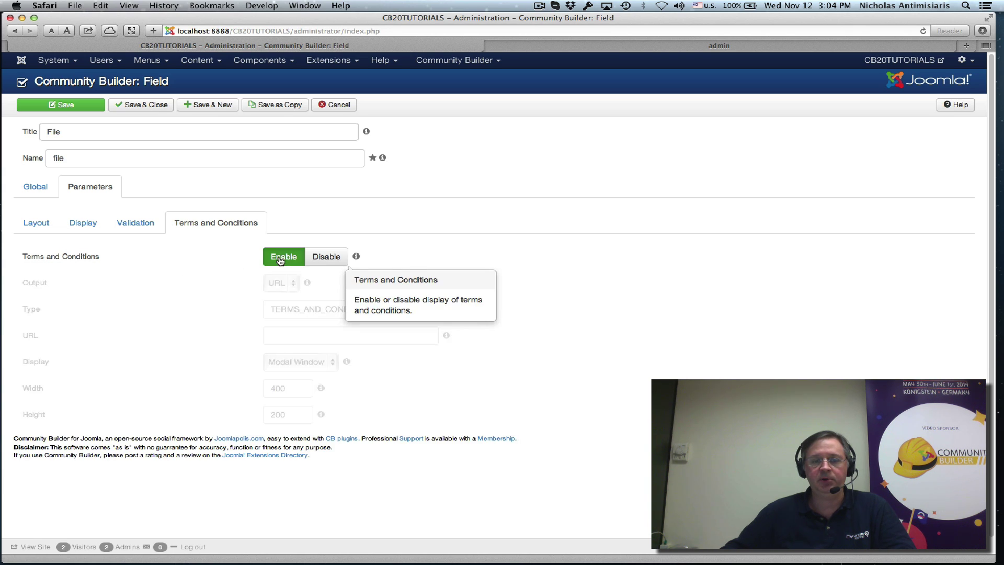
{"action": "left_click", "coordinate": [324, 259]}
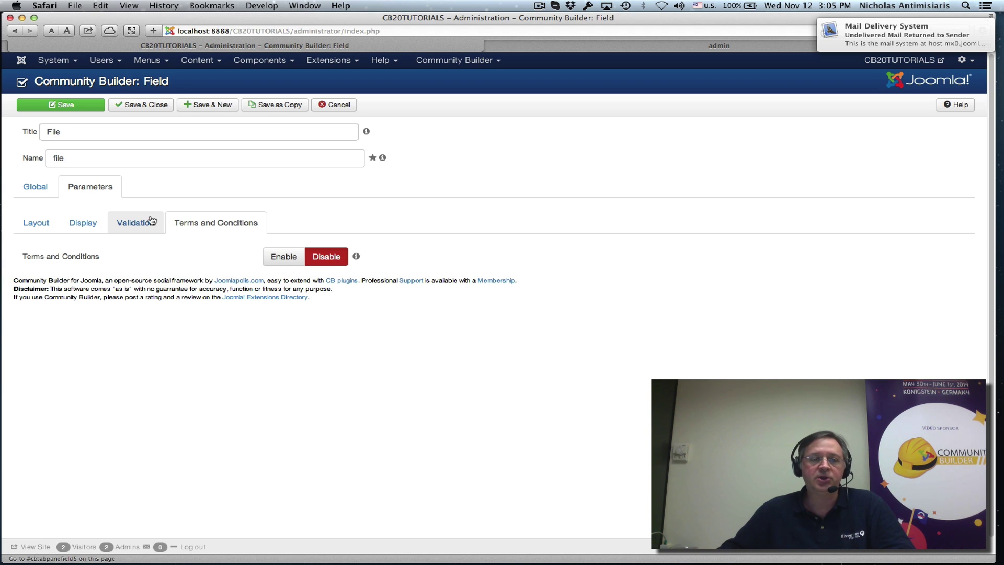
{"action": "left_click", "coordinate": [76, 106]}
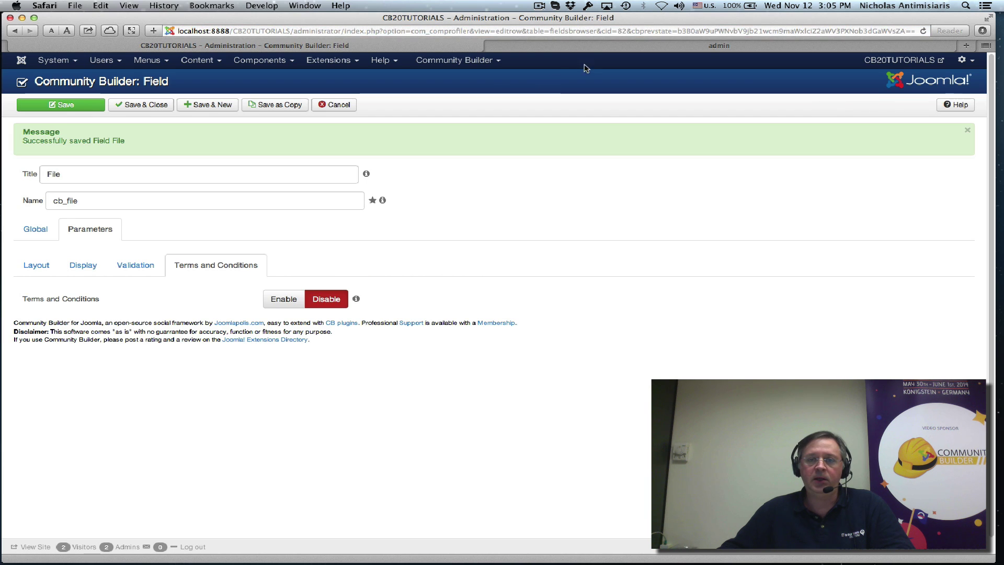
Step: Check the front-end Update Your Profile Additional Info tab, then return to the admin field page
{"action": "left_click", "coordinate": [596, 46]}
{"action": "left_click", "coordinate": [599, 391]}
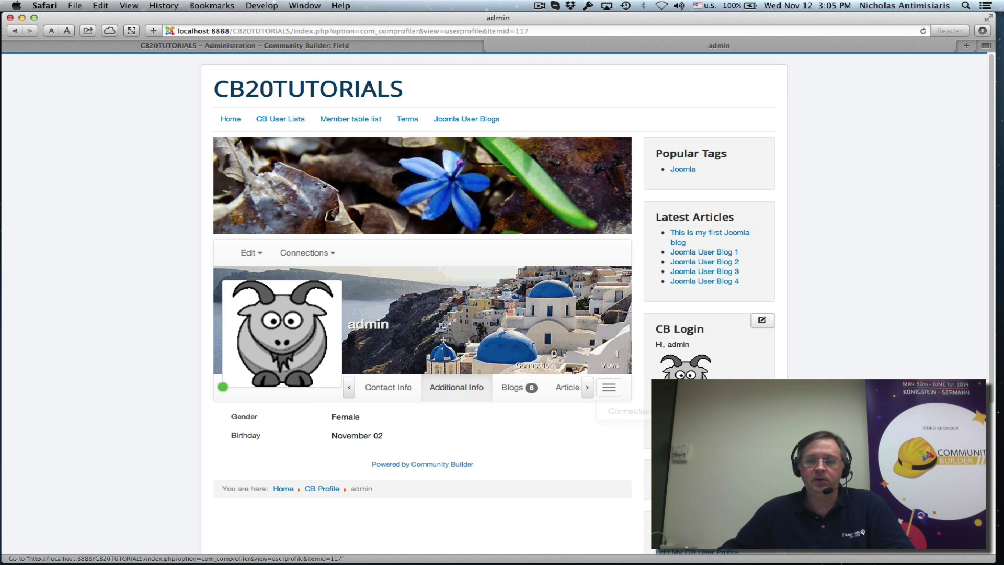
{"action": "left_click", "coordinate": [251, 252]}
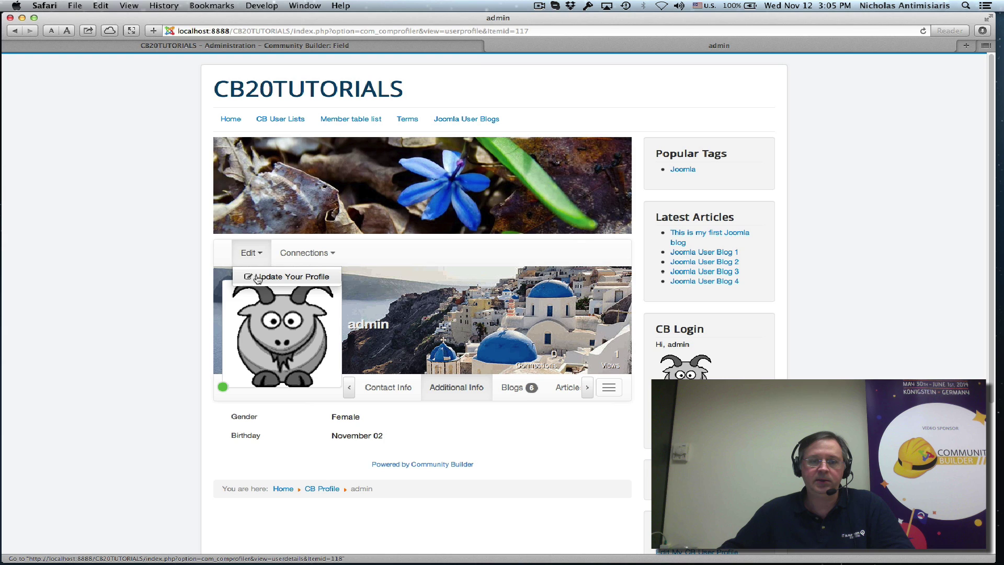
{"action": "left_click", "coordinate": [256, 277]}
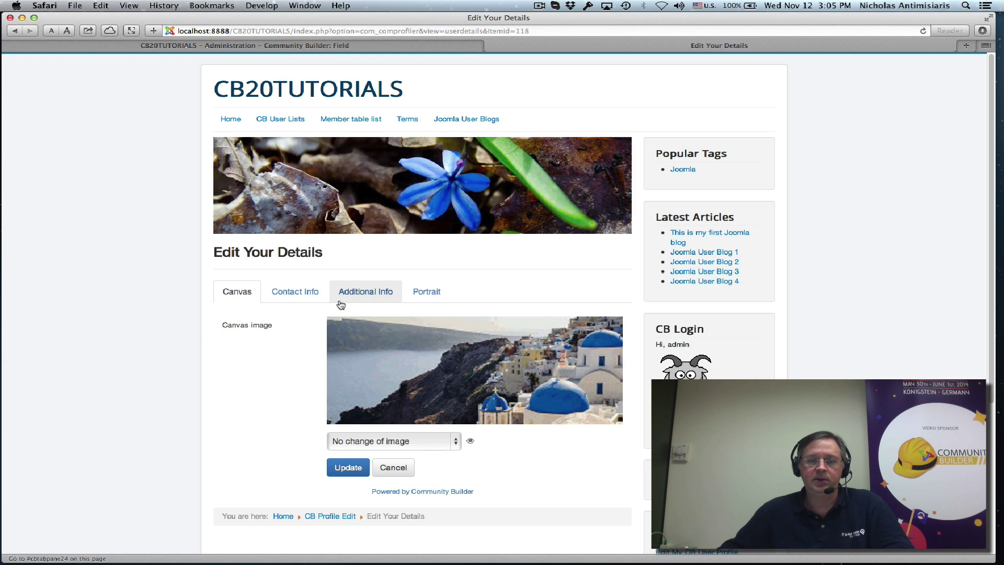
{"action": "left_click", "coordinate": [353, 298]}
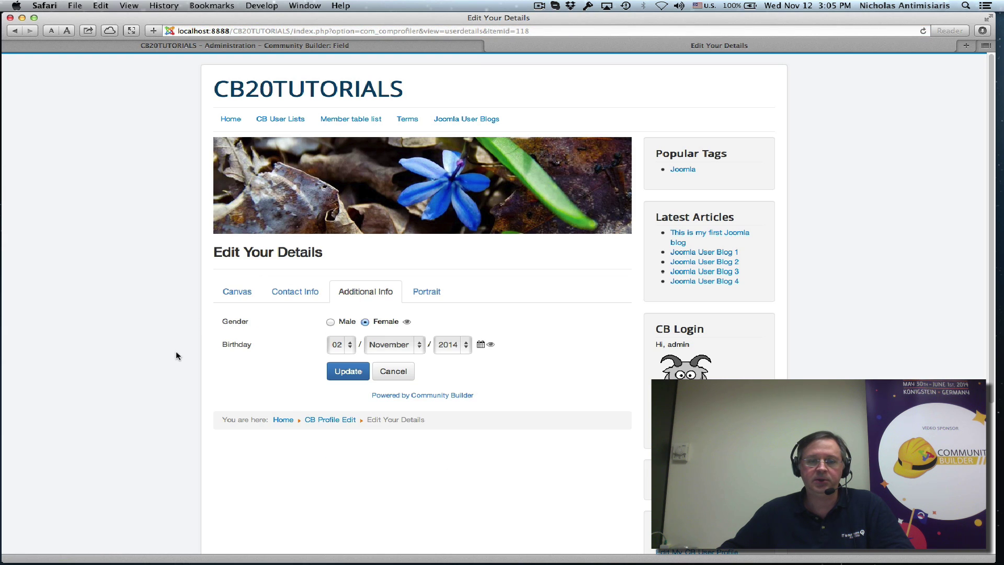
{"action": "left_click", "coordinate": [225, 45]}
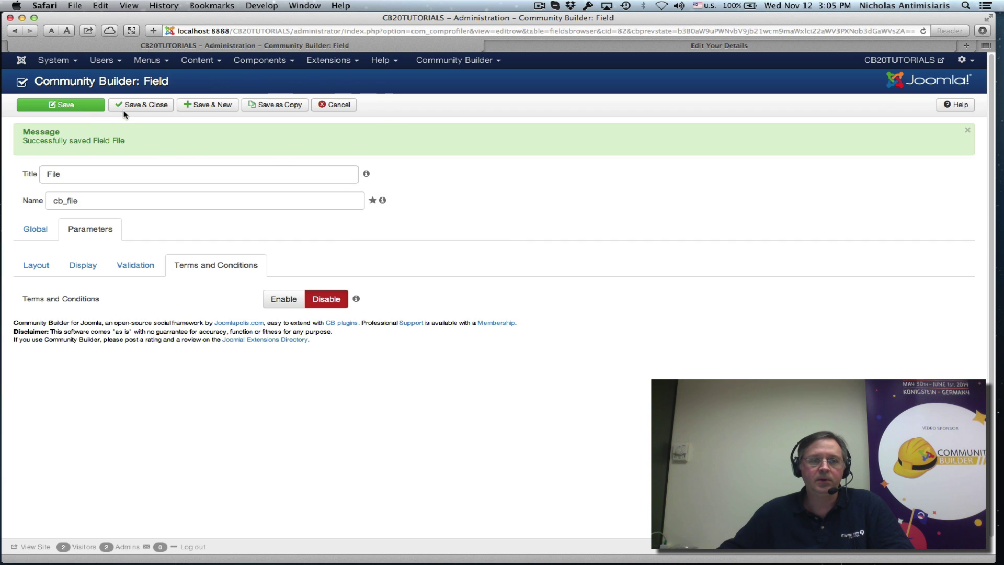
Step: Save and close, then search the field list for 'file' and open cb_file
{"action": "left_click", "coordinate": [140, 106]}
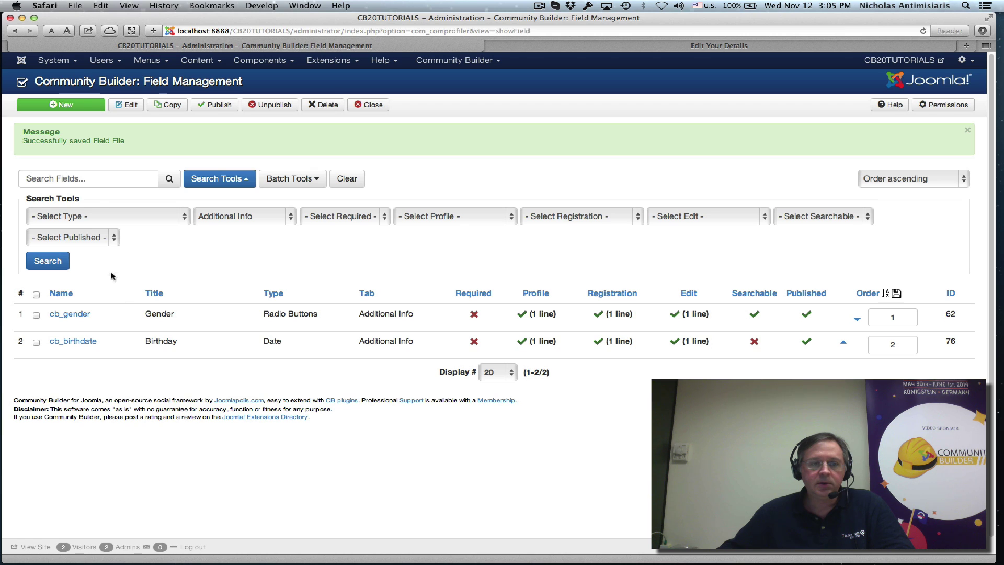
{"action": "left_click", "coordinate": [77, 181]}
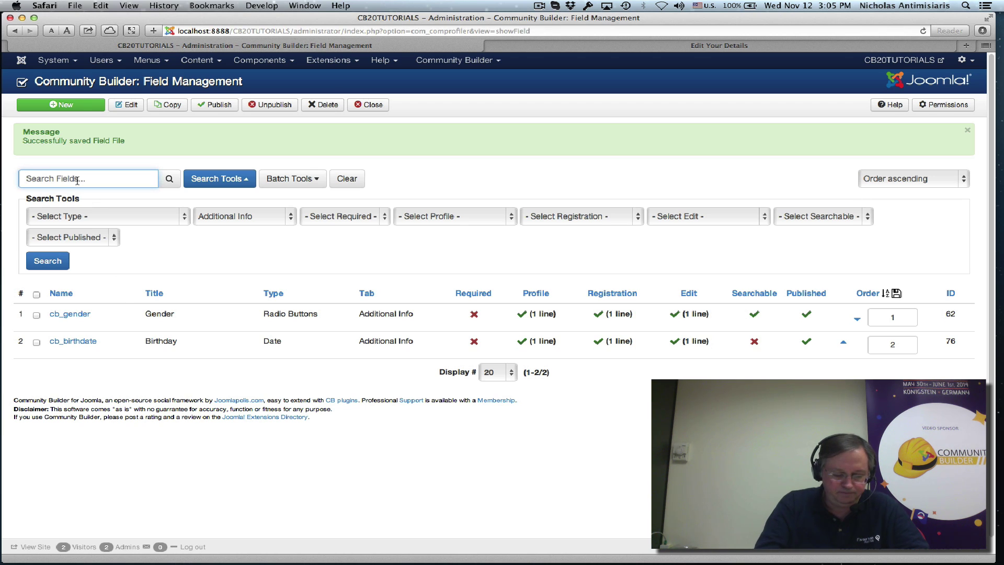
{"action": "type", "text": "file"}
{"action": "key", "text": "Return"}
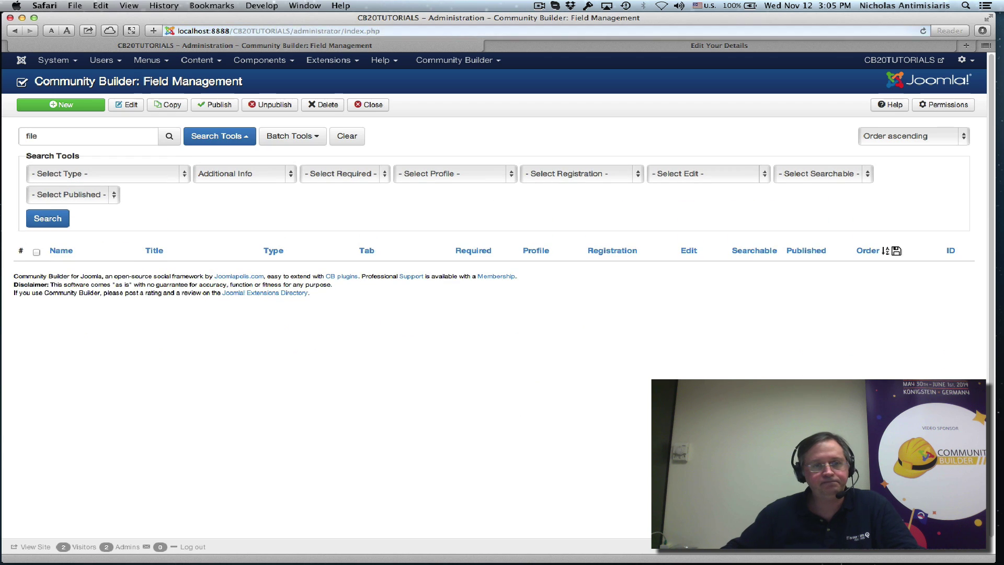
{"action": "left_click", "coordinate": [338, 139]}
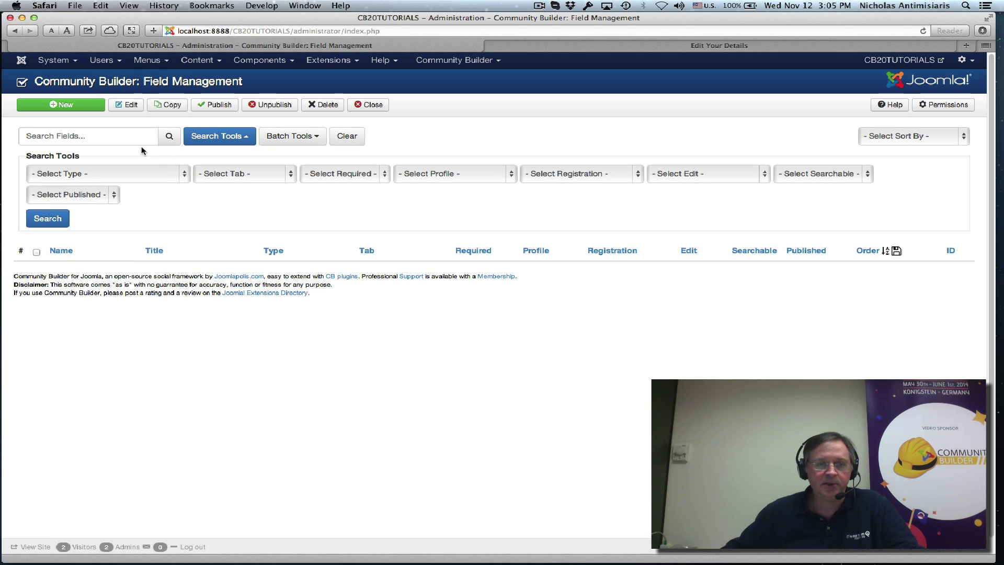
{"action": "left_click", "coordinate": [113, 139]}
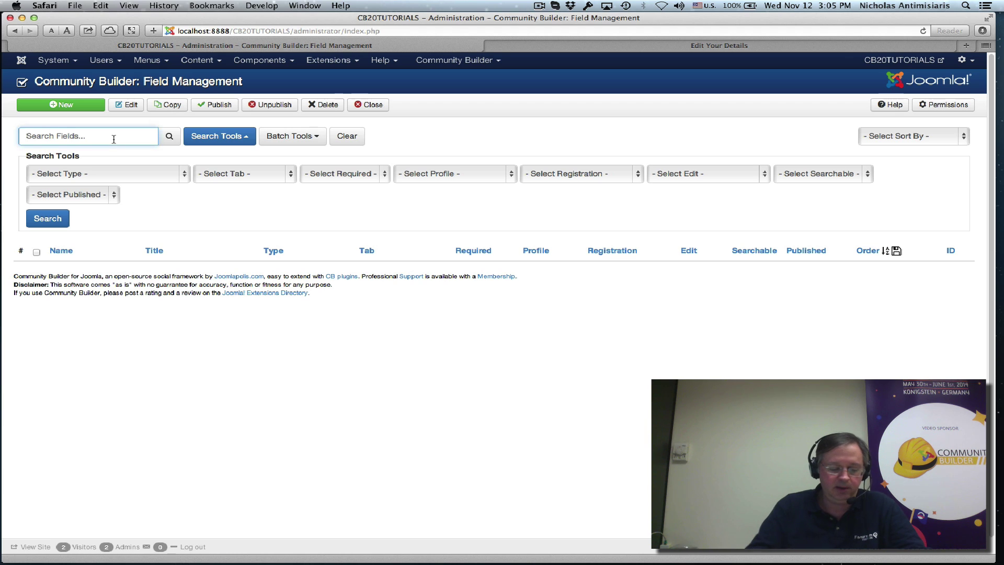
{"action": "type", "text": "file"}
{"action": "key", "text": "Return"}
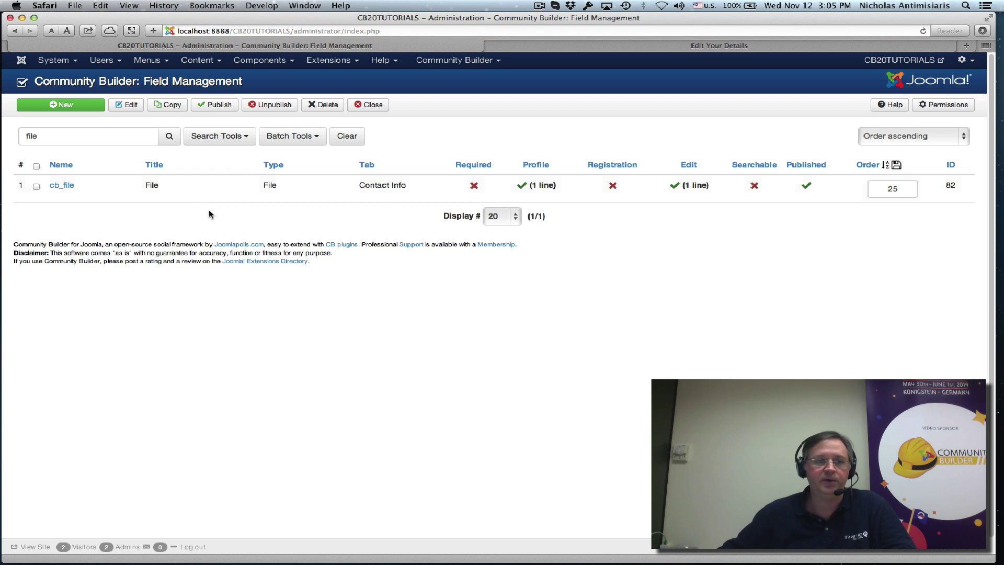
{"action": "left_click", "coordinate": [65, 186]}
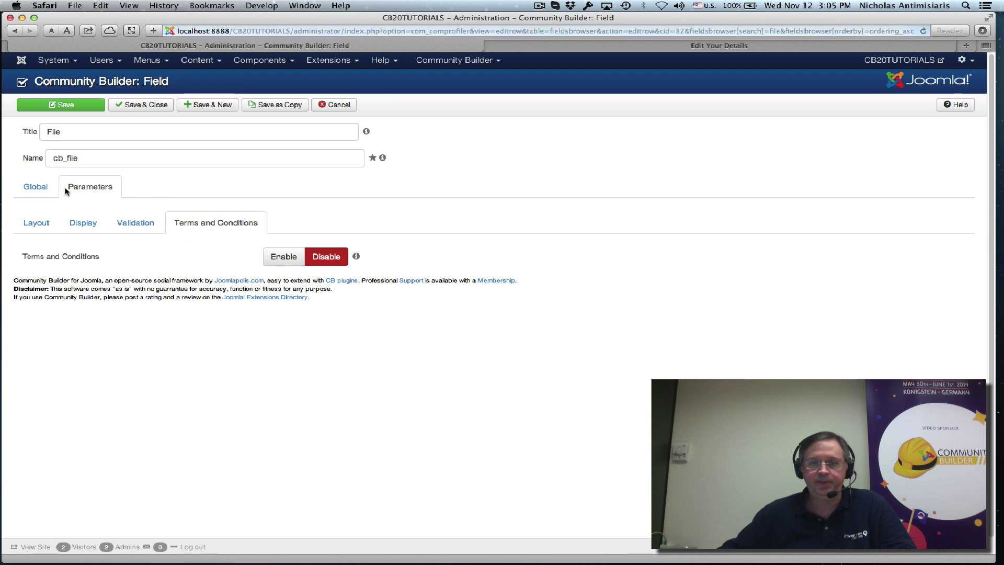
Step: Move cb_file to the Additional Info tab and save and close
{"action": "left_click", "coordinate": [26, 188]}
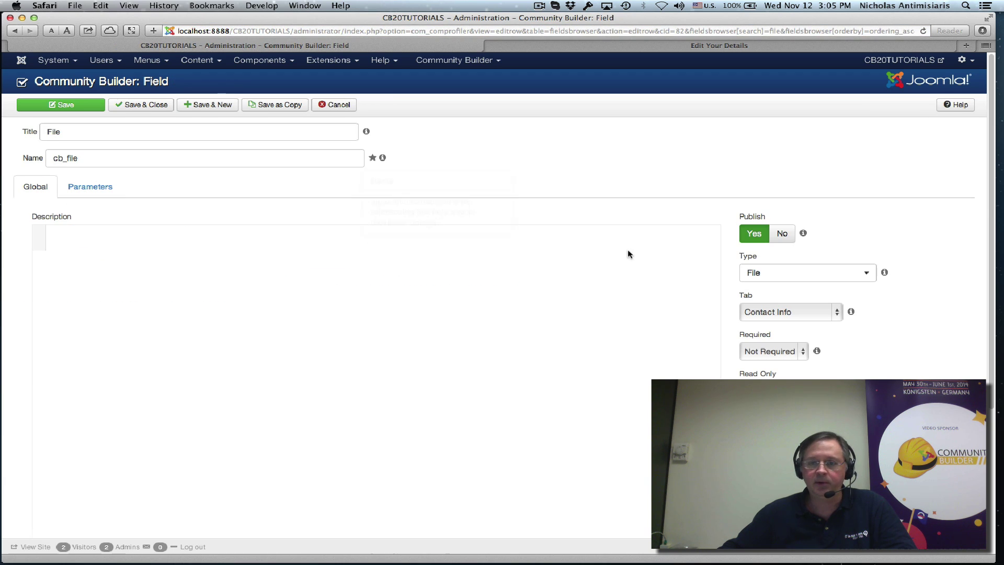
{"action": "left_click", "coordinate": [770, 312]}
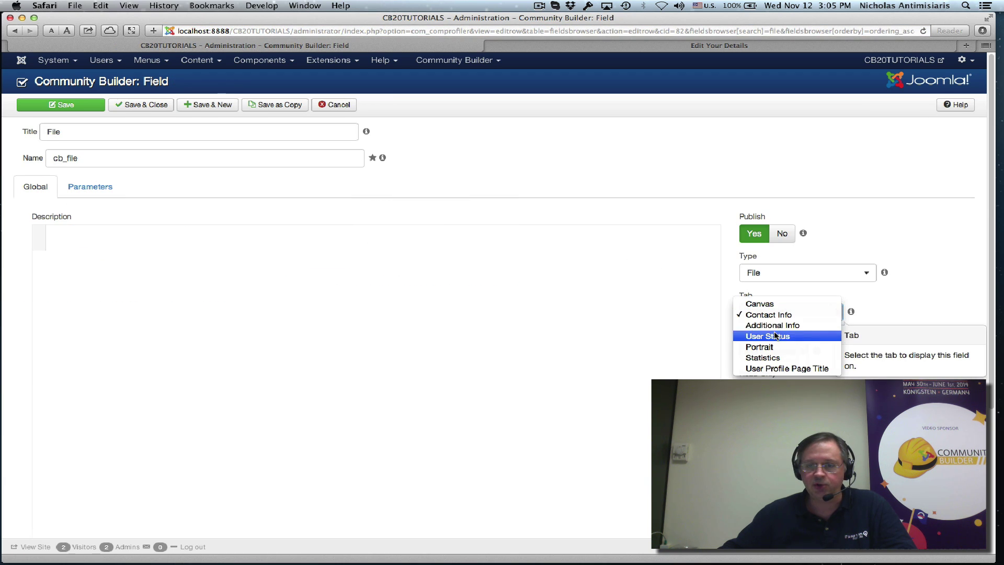
{"action": "left_click", "coordinate": [772, 325]}
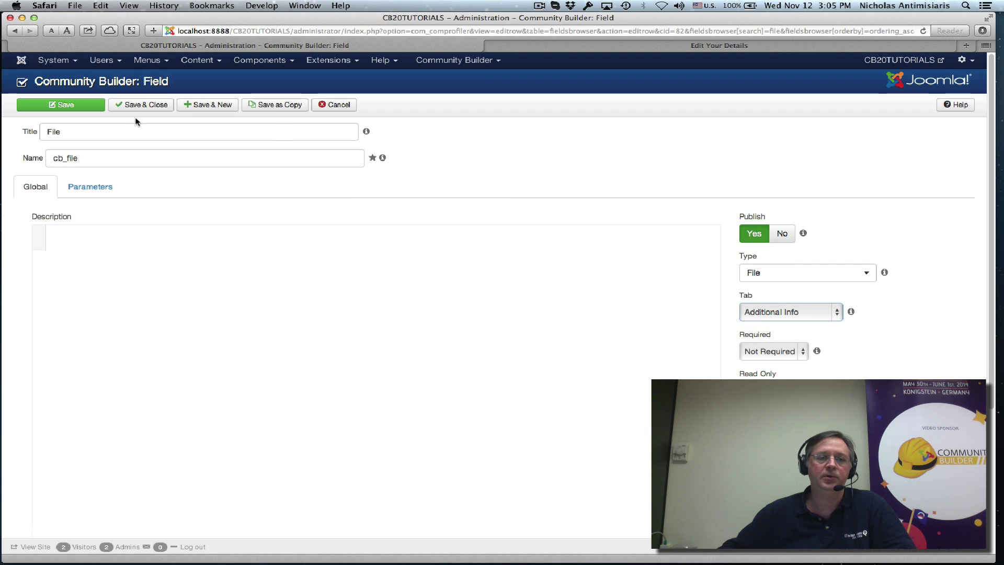
{"action": "left_click", "coordinate": [141, 104]}
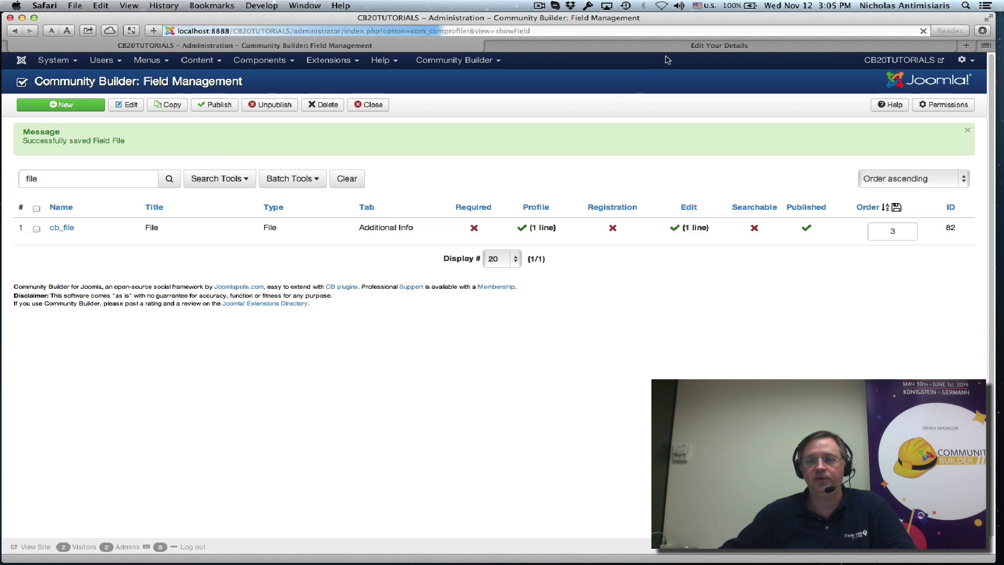
Step: Reload the front-end profile editor and set the Additional Info File field to Upload file
{"action": "left_click", "coordinate": [661, 46]}
{"action": "left_click", "coordinate": [923, 32]}
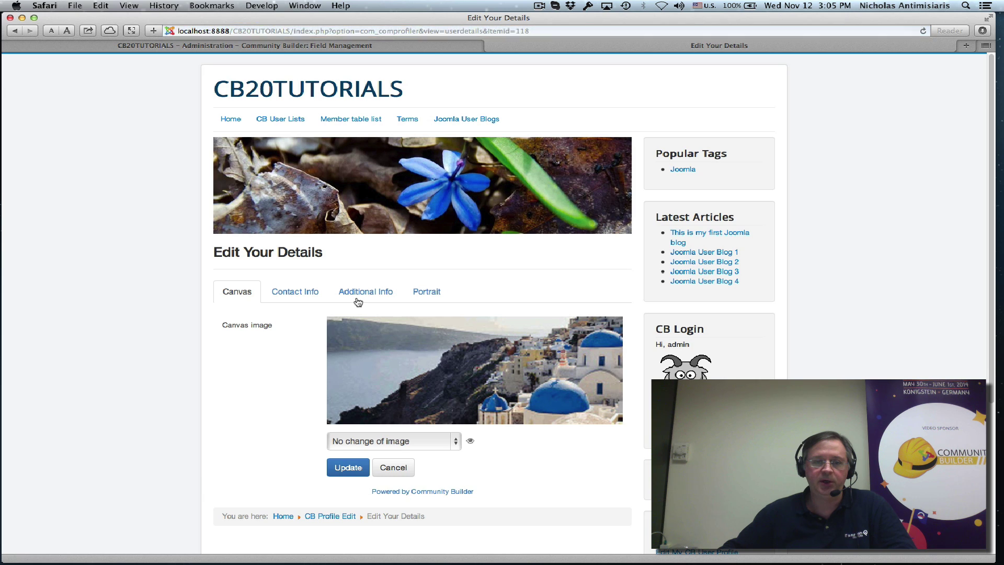
{"action": "left_click", "coordinate": [364, 296]}
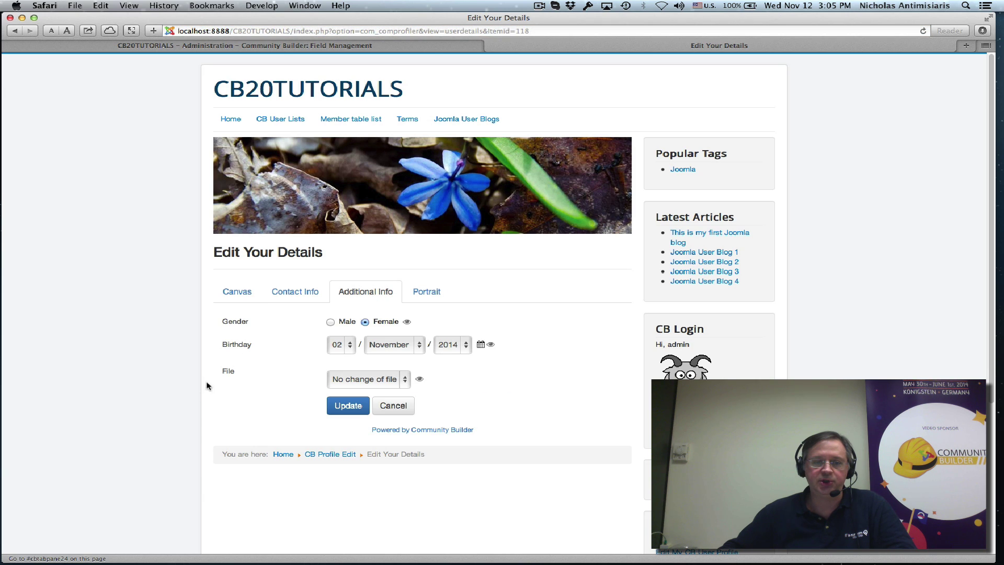
{"action": "left_click", "coordinate": [377, 385]}
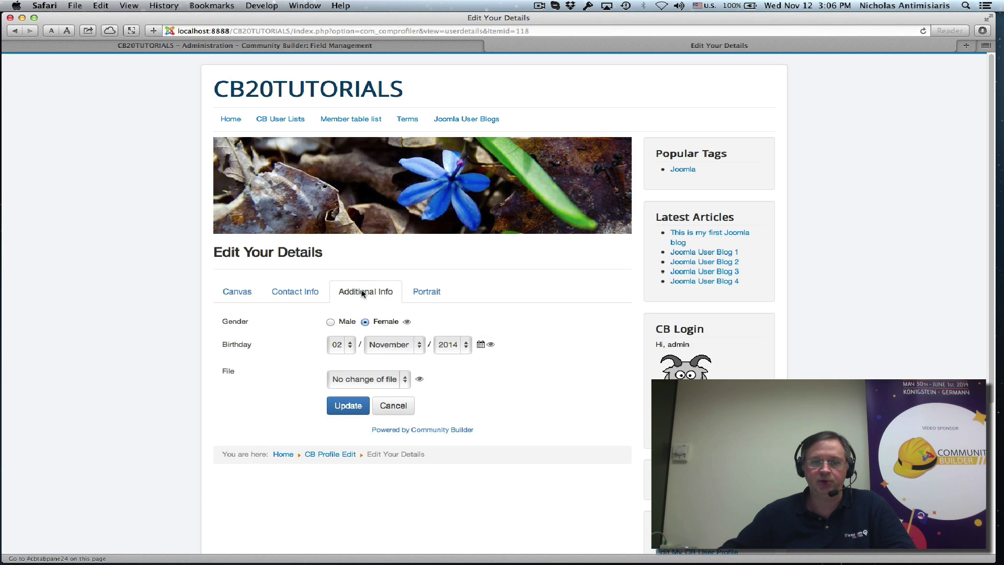
{"action": "left_click", "coordinate": [366, 379]}
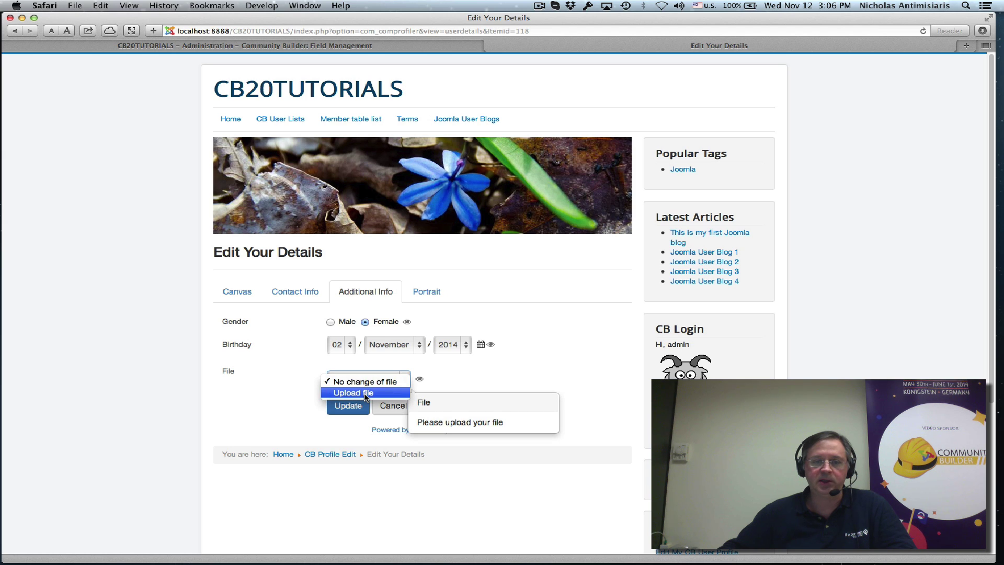
{"action": "left_click", "coordinate": [365, 393]}
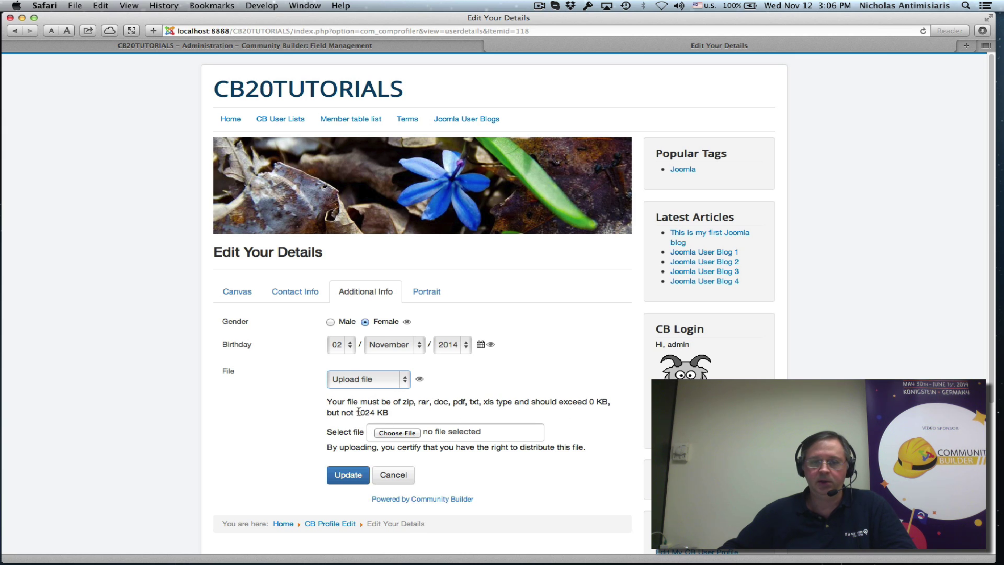
{"action": "left_click_drag", "start_coordinate": [358, 411], "coordinate": [389, 412]}
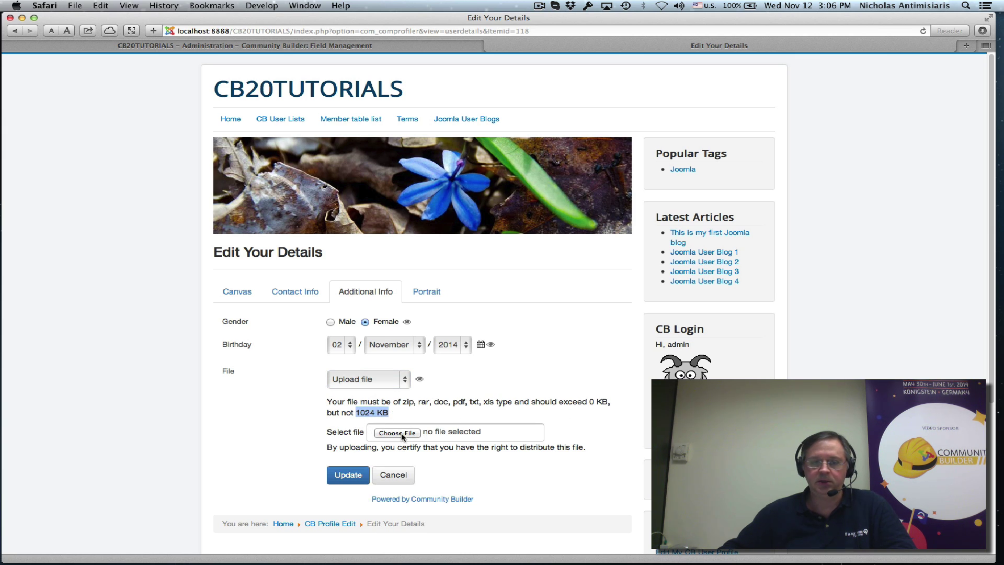
Step: Select CBSubs_devkit_gateways_API_doc.pdf in the Downloads folder of the file chooser
{"action": "left_click", "coordinate": [400, 432]}
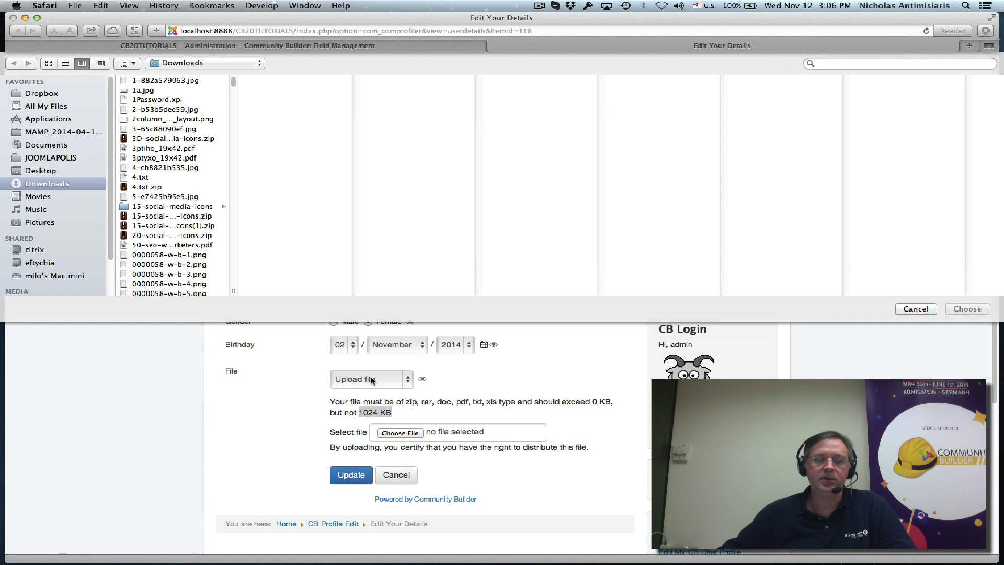
{"action": "scroll", "coordinate": [187, 251], "scroll_direction": "down", "scroll_amount": 5}
{"action": "scroll", "coordinate": [187, 251], "scroll_direction": "down", "scroll_amount": 10}
{"action": "left_click_drag", "start_coordinate": [233, 291], "coordinate": [389, 292]}
{"action": "scroll", "coordinate": [261, 251], "scroll_direction": "down", "scroll_amount": 15}
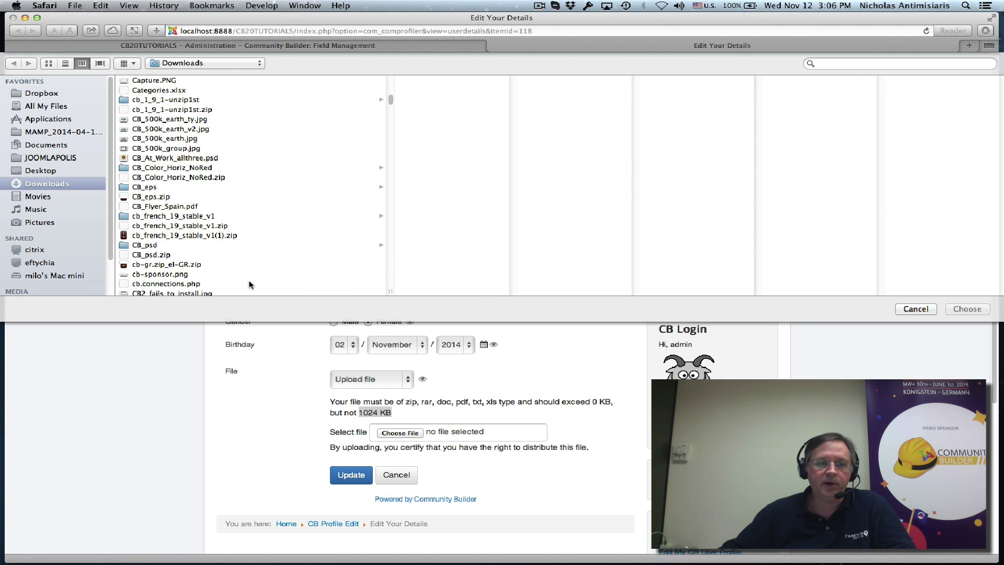
{"action": "scroll", "coordinate": [249, 284], "scroll_direction": "down", "scroll_amount": 8}
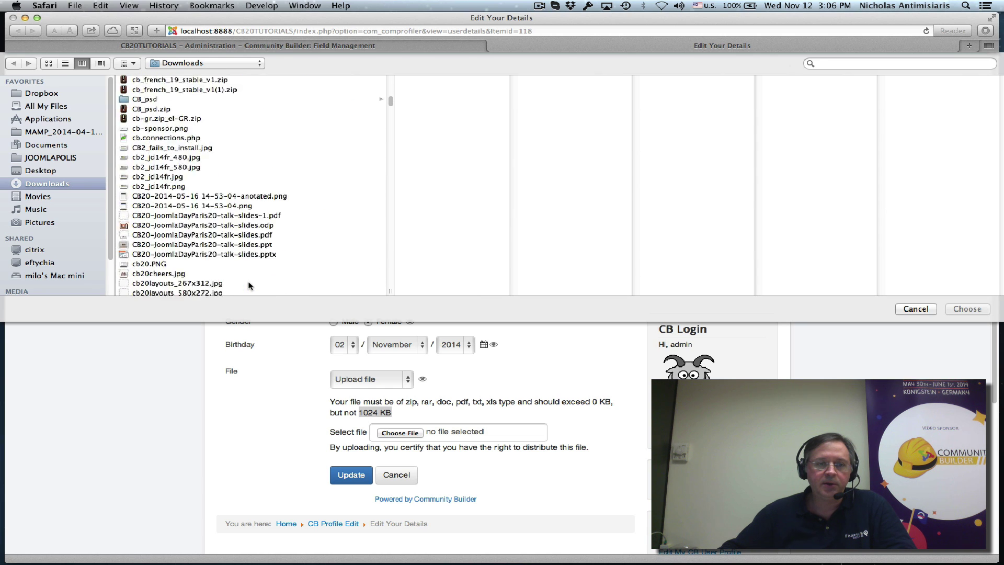
{"action": "scroll", "coordinate": [249, 285], "scroll_direction": "down", "scroll_amount": 8}
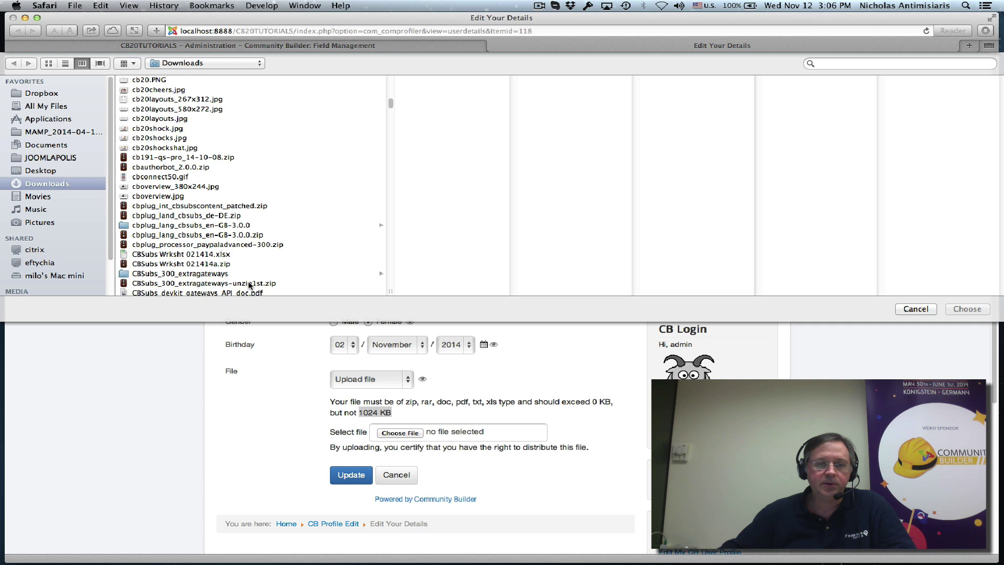
{"action": "scroll", "coordinate": [248, 282], "scroll_direction": "down", "scroll_amount": 2}
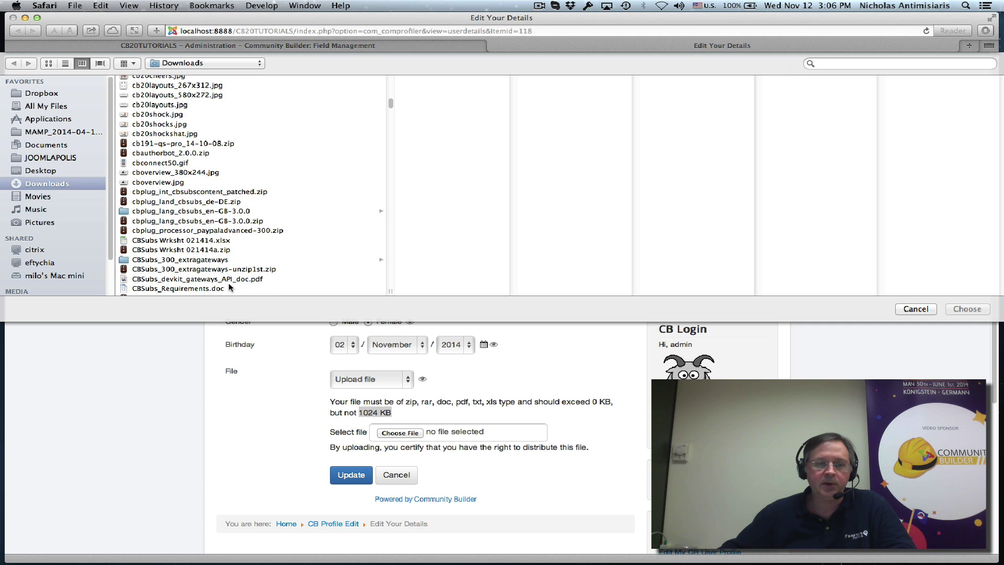
{"action": "left_click", "coordinate": [227, 280]}
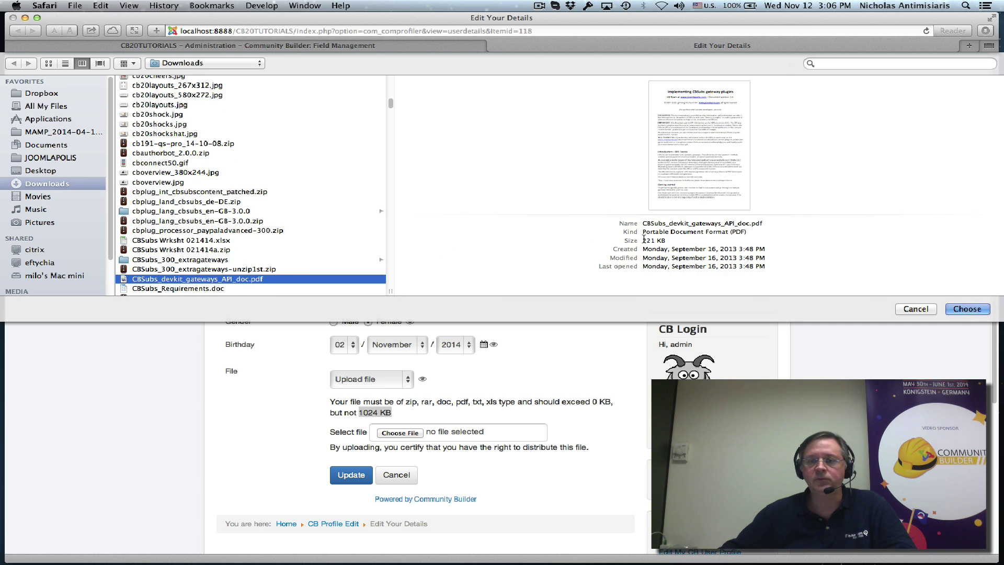
Step: Confirm the PDF, update the profile, and show its Additional Info section
{"action": "left_click", "coordinate": [973, 311]}
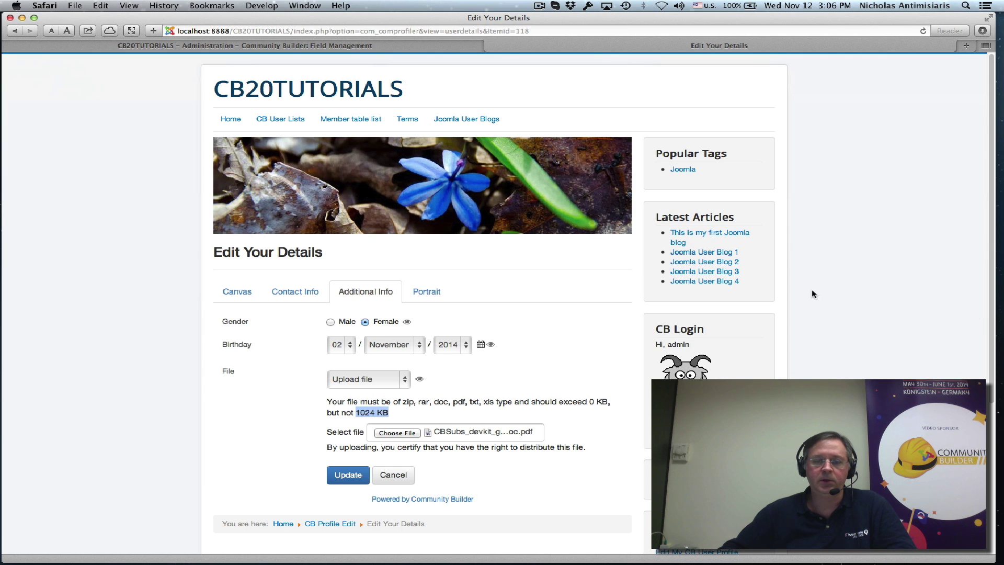
{"action": "left_click", "coordinate": [349, 476]}
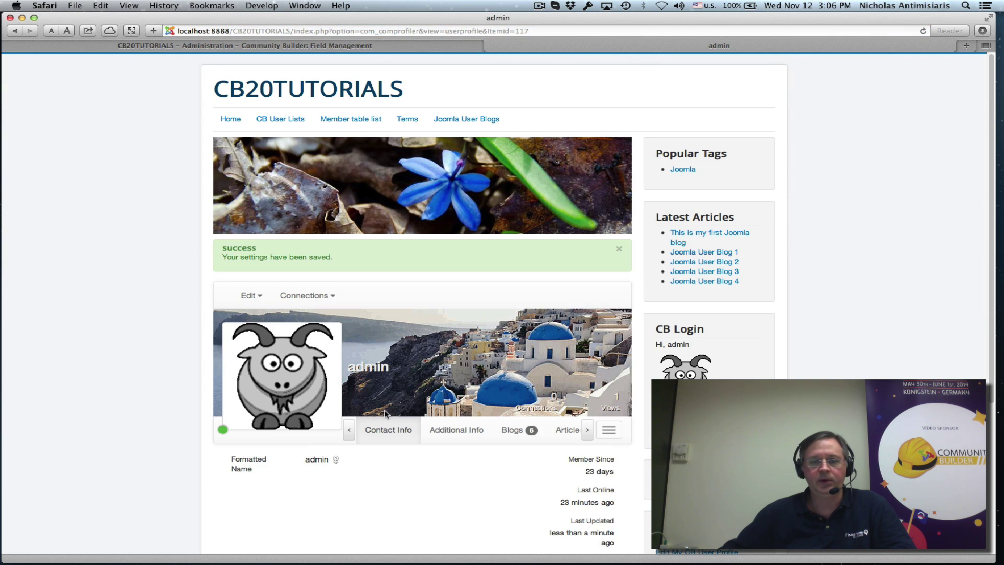
{"action": "left_click", "coordinate": [449, 438]}
{"action": "scroll", "coordinate": [187, 441], "scroll_direction": "down", "scroll_amount": 5}
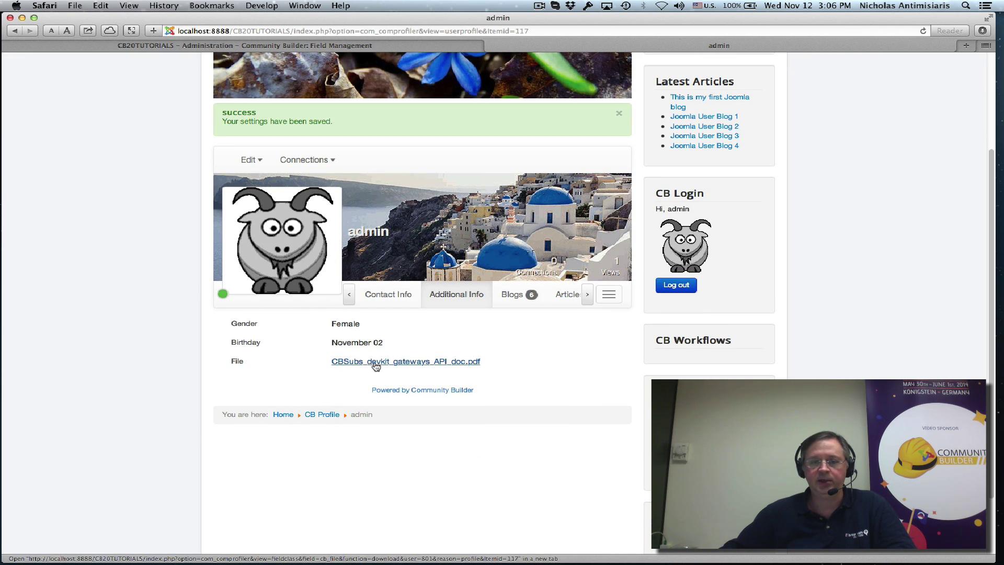
Step: Open the uploaded CBSubs_devkit_gateways_API_doc.pdf link to view it, then close it
{"action": "left_click", "coordinate": [376, 362]}
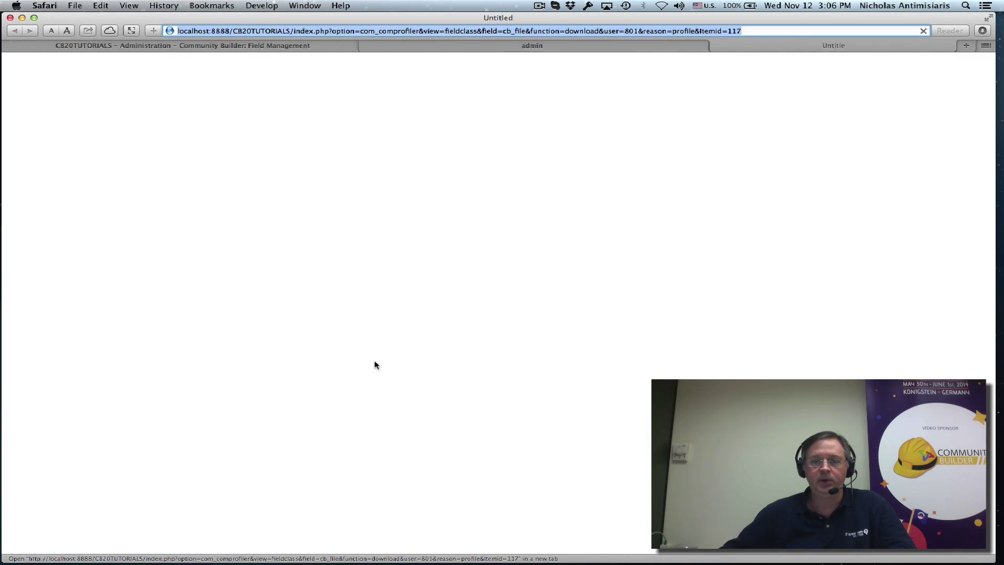
{"action": "scroll", "coordinate": [417, 280], "scroll_direction": "down", "scroll_amount": 5}
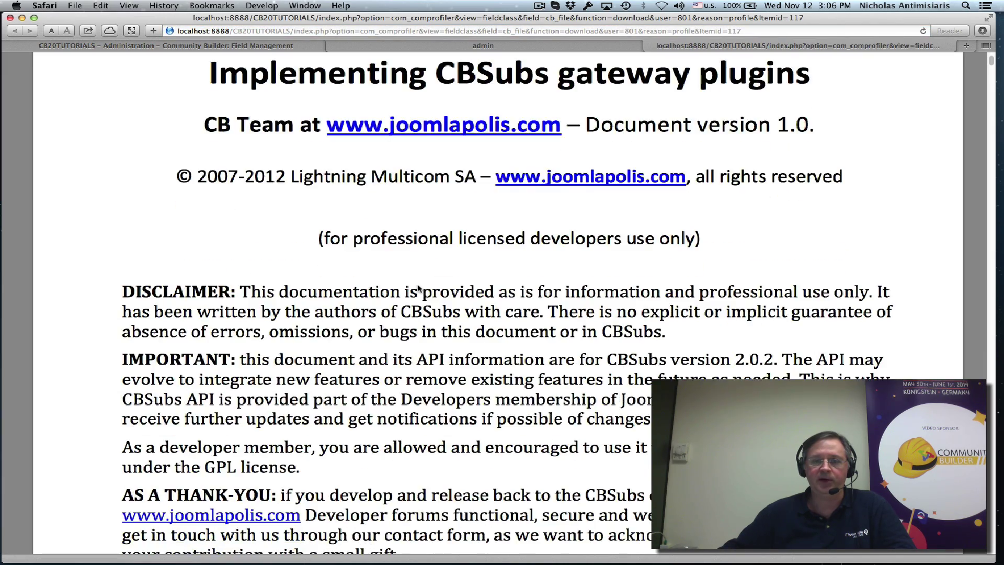
{"action": "scroll", "coordinate": [424, 303], "scroll_direction": "up", "scroll_amount": 5}
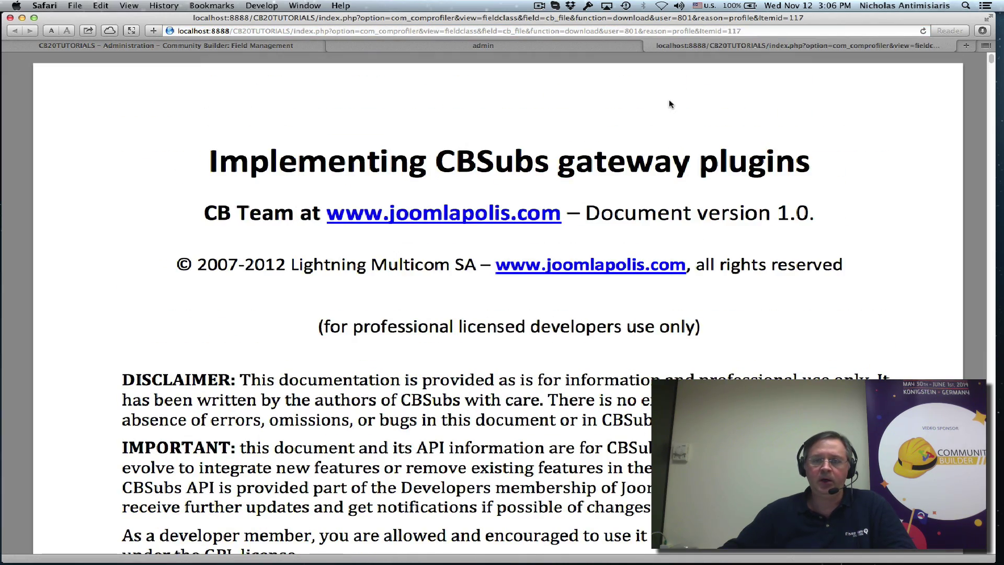
{"action": "left_click", "coordinate": [648, 45]}
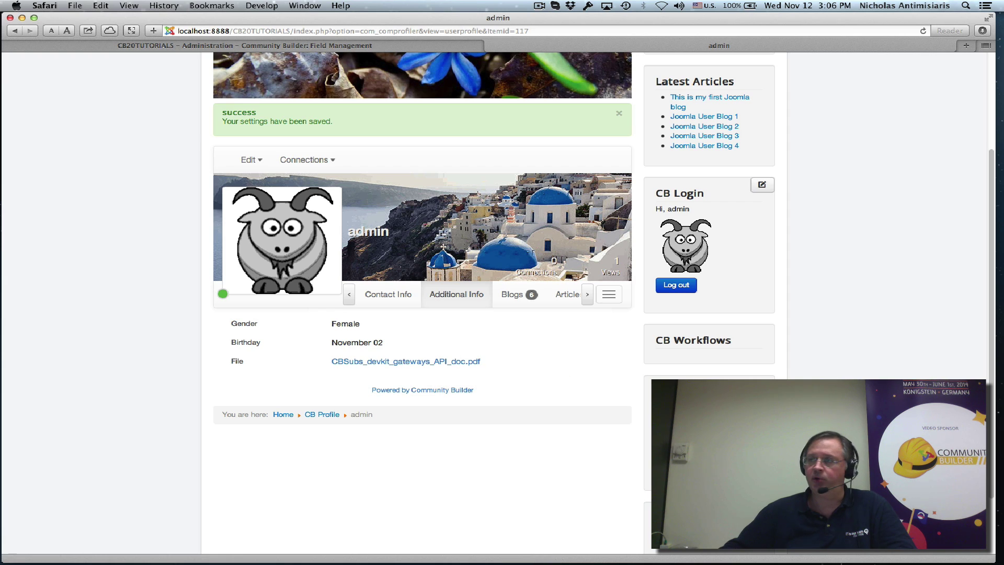
Step: Find CBSubs_devkit_gateways_API_doc.pdf under images/comprofiler/plug_cbfilefield/801 in Finder, then hide Finder
{"action": "left_click_drag", "start_coordinate": [915, 175], "coordinate": [440, 98]}
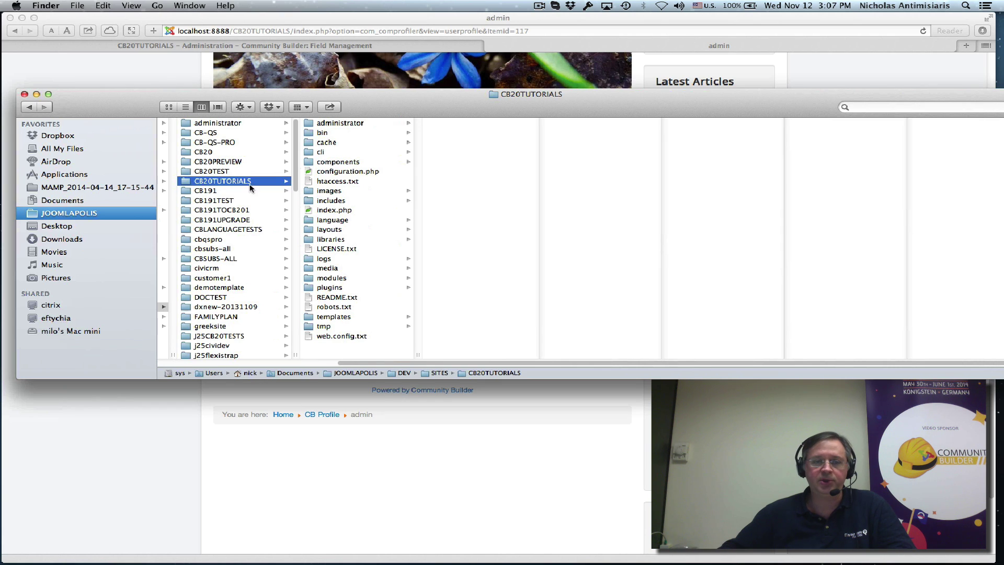
{"action": "left_click", "coordinate": [334, 191]}
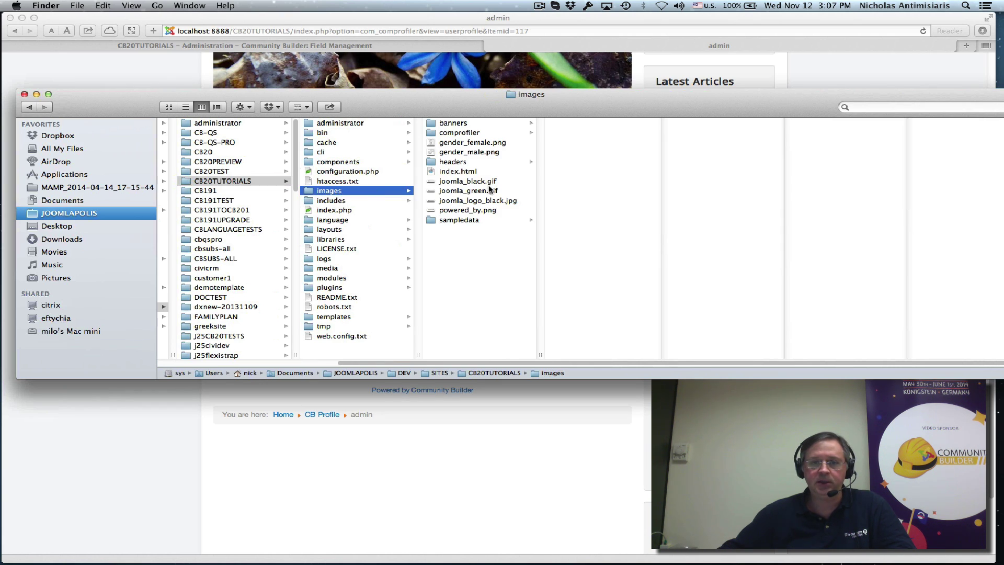
{"action": "left_click", "coordinate": [459, 133]}
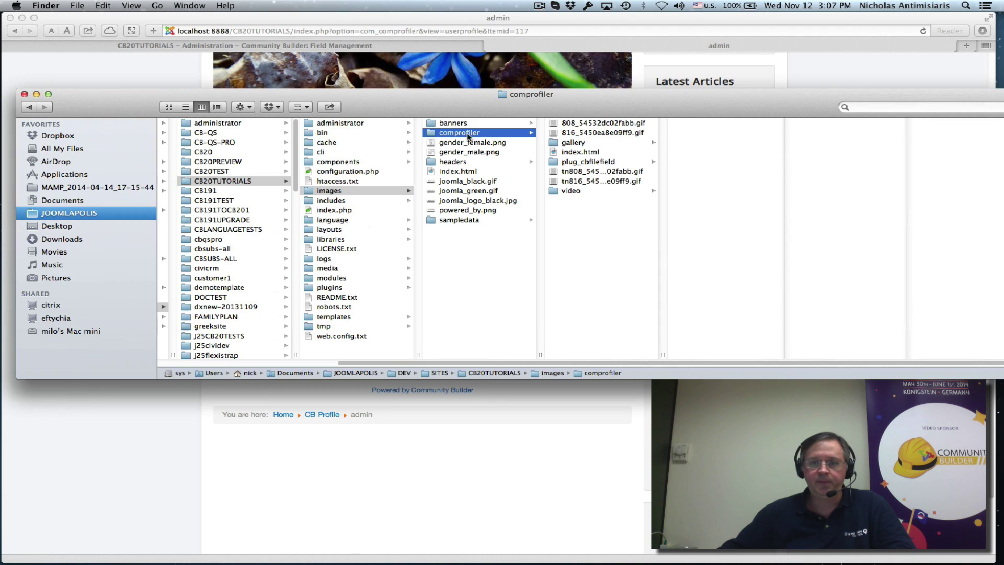
{"action": "left_click", "coordinate": [597, 162]}
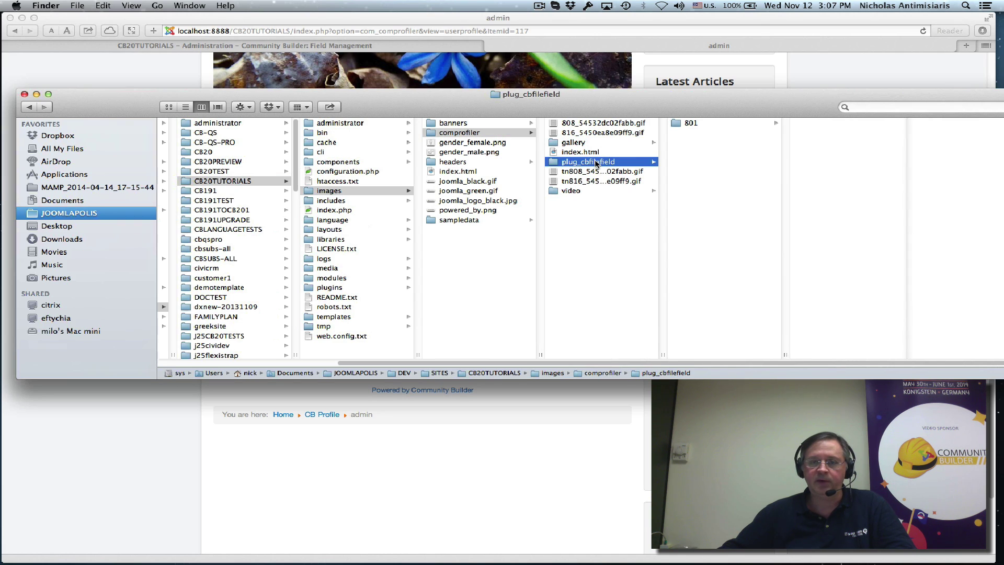
{"action": "left_click", "coordinate": [690, 123]}
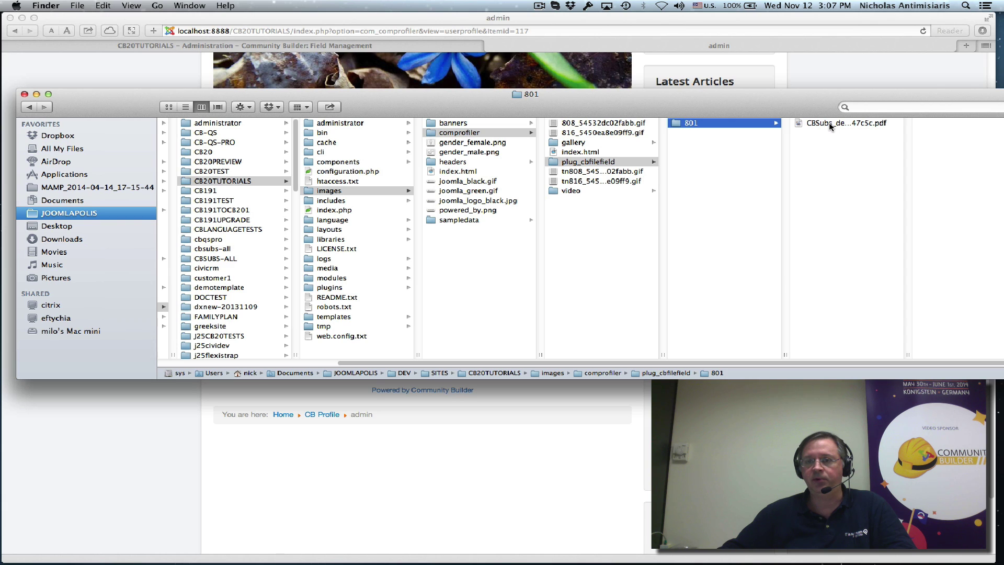
{"action": "left_click", "coordinate": [830, 127]}
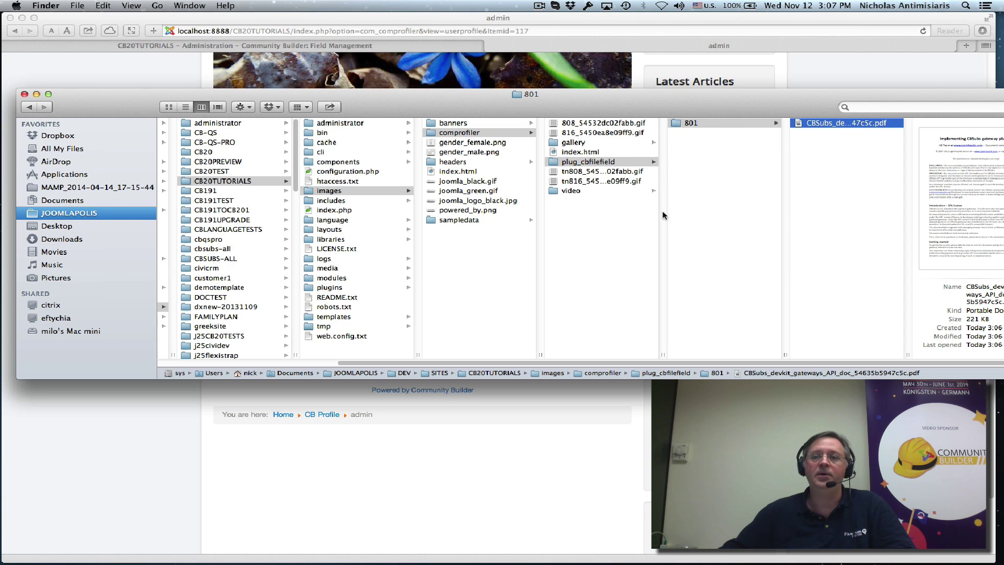
{"action": "left_click_drag", "start_coordinate": [669, 106], "coordinate": [1003, 116]}
{"action": "key", "text": "super+h"}
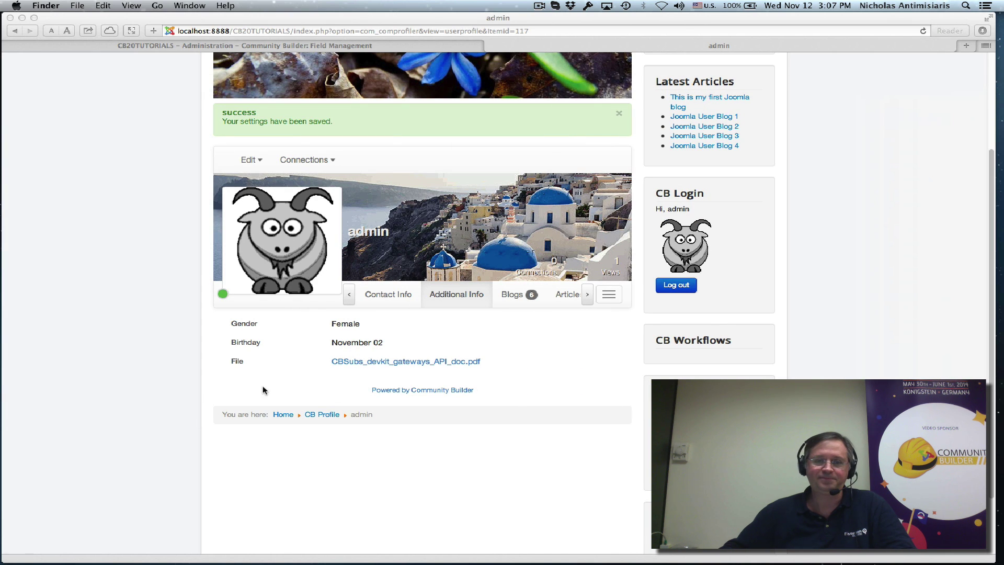
Step: Return to Field Management and clear the old search term from the field list
{"action": "left_click", "coordinate": [105, 363]}
{"action": "scroll", "coordinate": [106, 365], "scroll_direction": "up", "scroll_amount": 5}
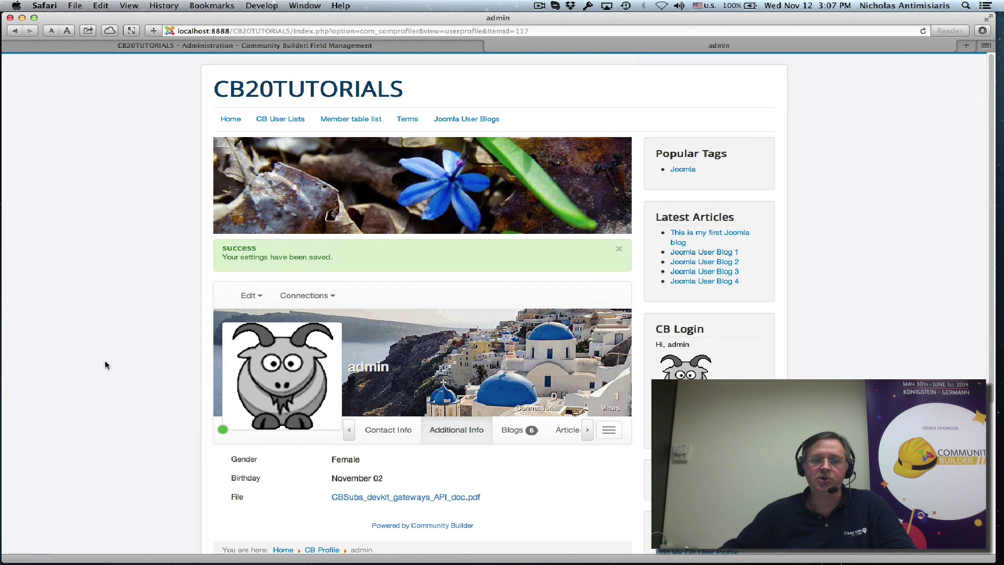
{"action": "left_click", "coordinate": [335, 45]}
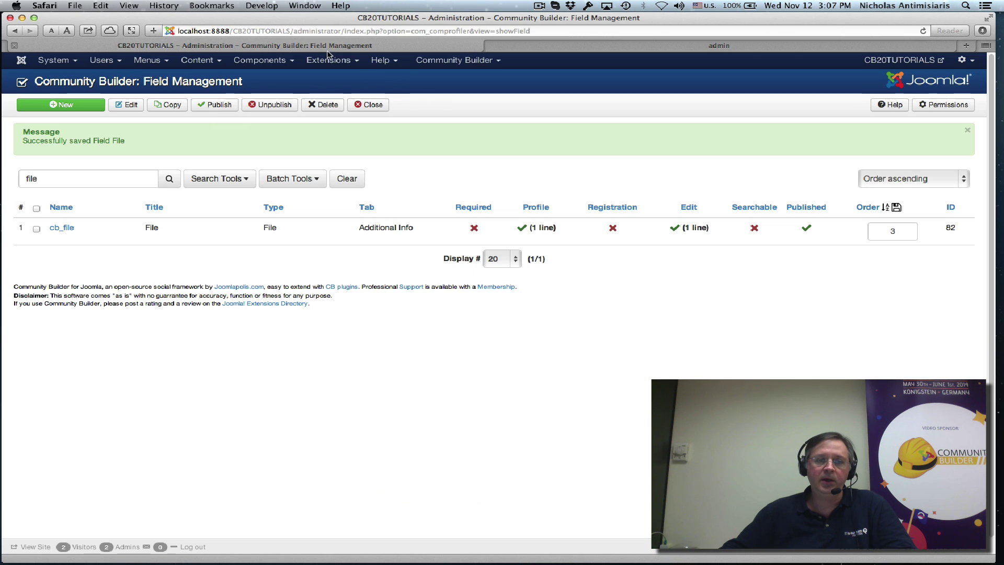
{"action": "double_click", "coordinate": [62, 181]}
{"action": "key", "text": "BackSpace"}
{"action": "key", "text": "Return"}
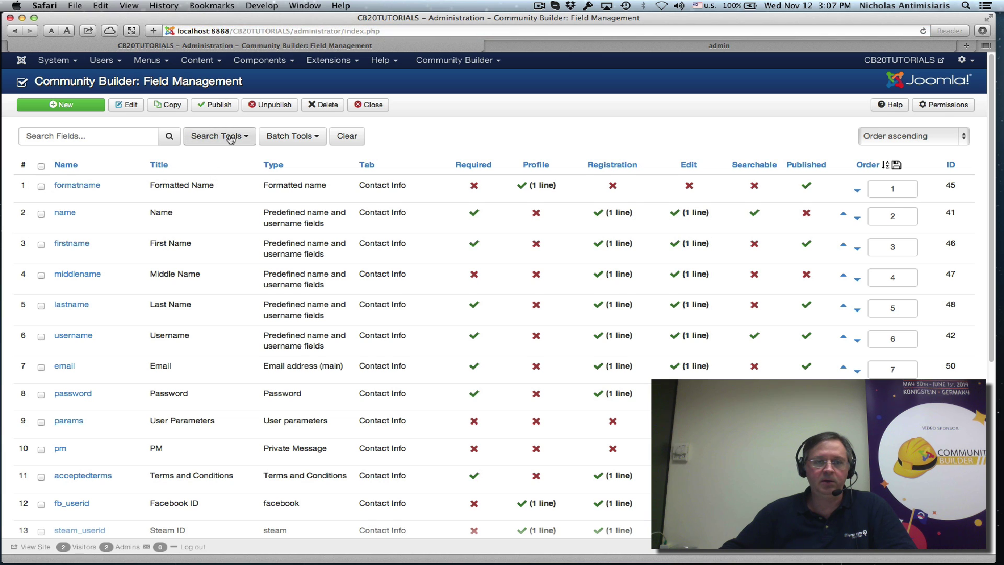
Step: Filter the field list to the Additional Info tab
{"action": "left_click", "coordinate": [218, 136]}
{"action": "left_click", "coordinate": [244, 175]}
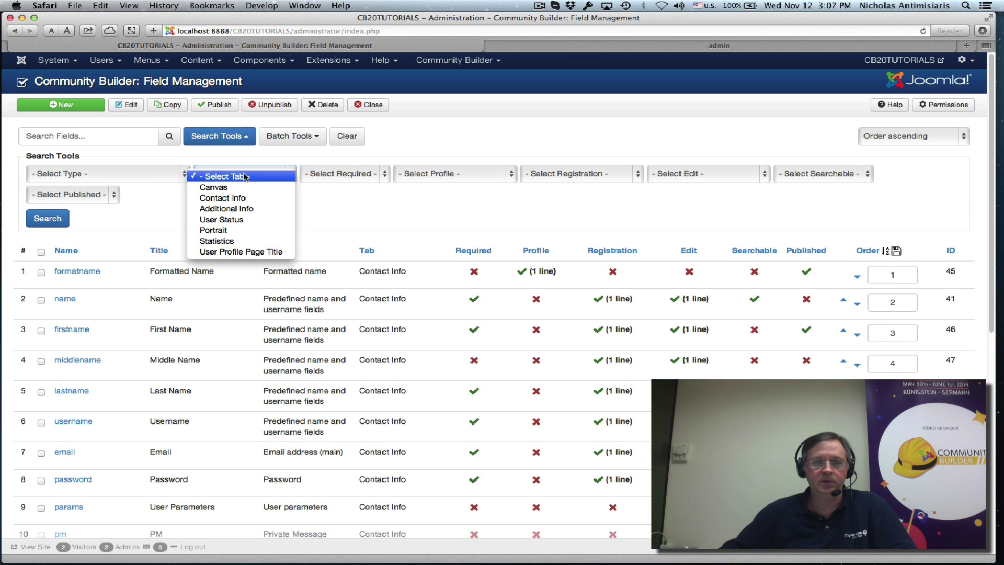
{"action": "left_click", "coordinate": [226, 209]}
{"action": "left_click", "coordinate": [48, 226]}
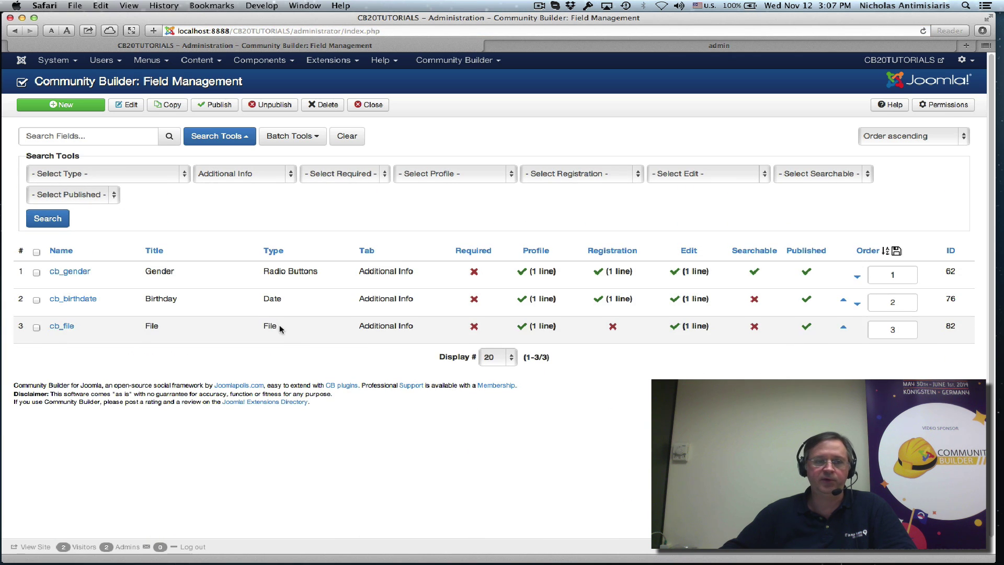
Step: Start a new profile field and choose Video from the field type list
{"action": "left_click", "coordinate": [62, 105]}
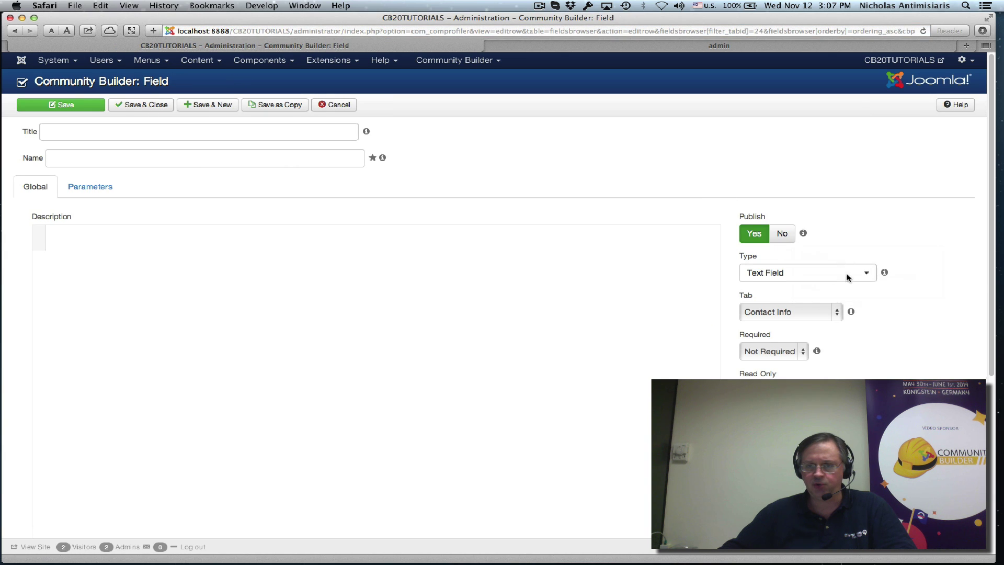
{"action": "left_click", "coordinate": [843, 273]}
{"action": "scroll", "coordinate": [804, 361], "scroll_direction": "down", "scroll_amount": 1}
{"action": "scroll", "coordinate": [804, 361], "scroll_direction": "down", "scroll_amount": 3}
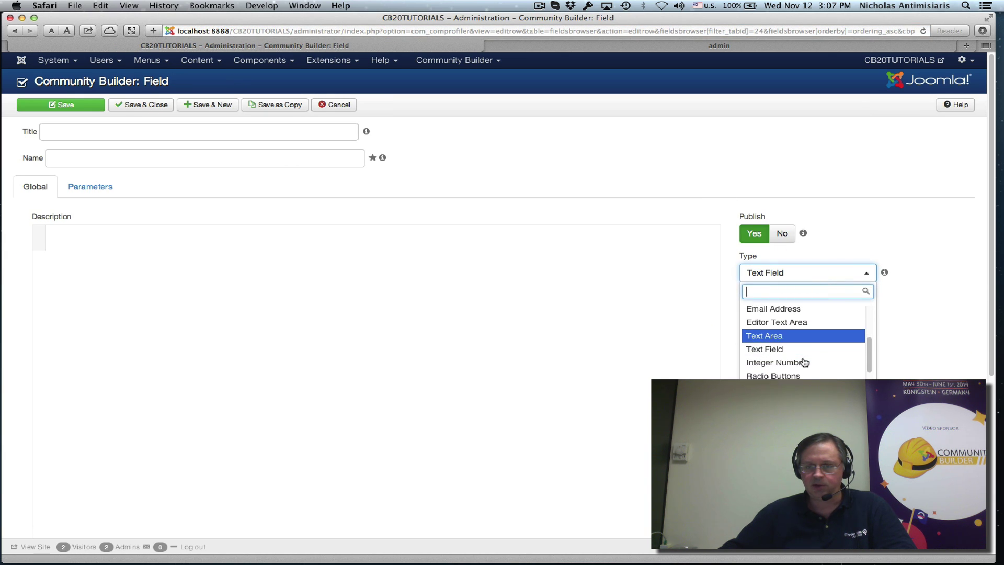
{"action": "scroll", "coordinate": [805, 362], "scroll_direction": "down", "scroll_amount": 5}
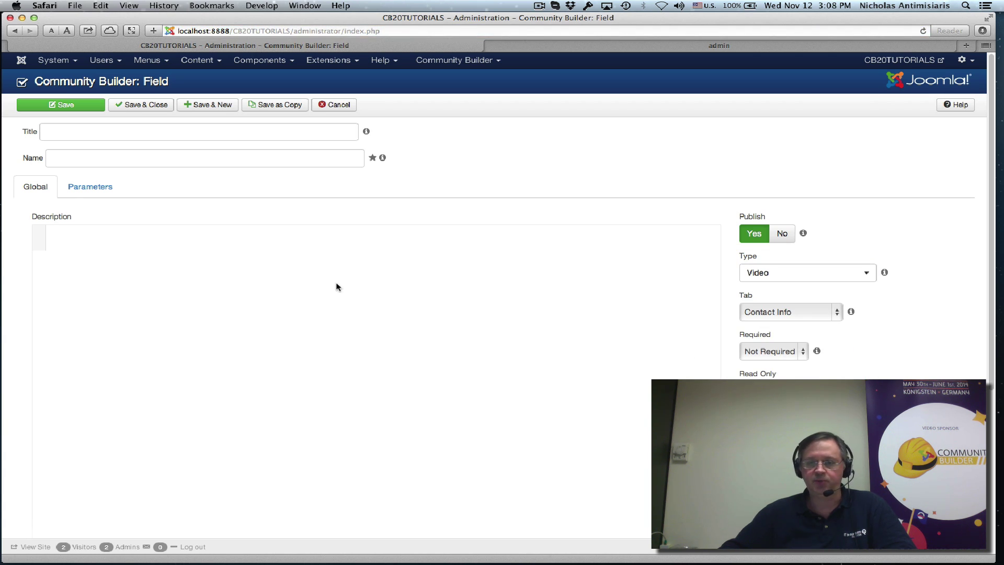
Step: Give the field title 'Video' and name 'video', and assign it to the Additional Info tab
{"action": "left_click", "coordinate": [87, 129]}
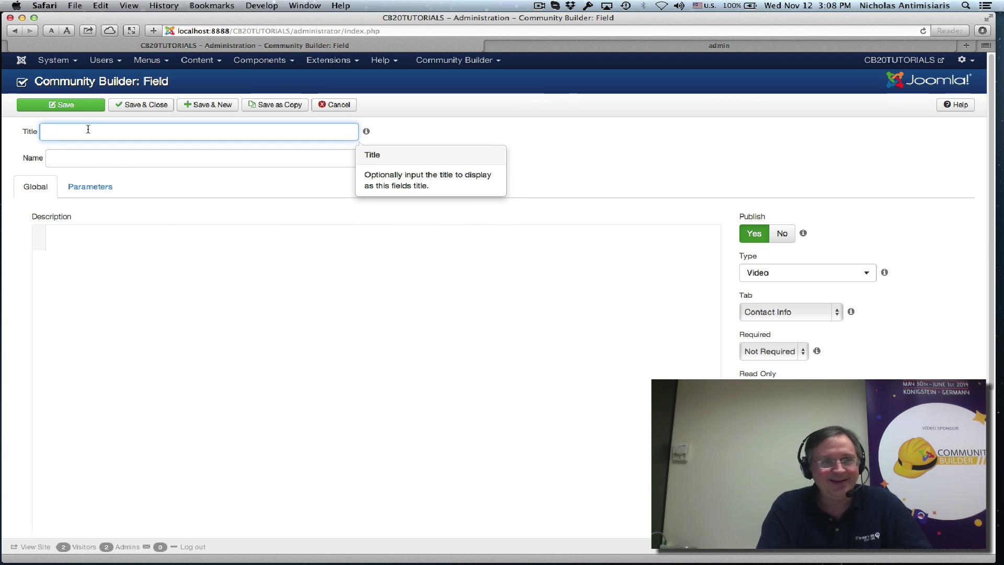
{"action": "type", "text": "Video"}
{"action": "key", "text": "Tab"}
{"action": "type", "text": "video"}
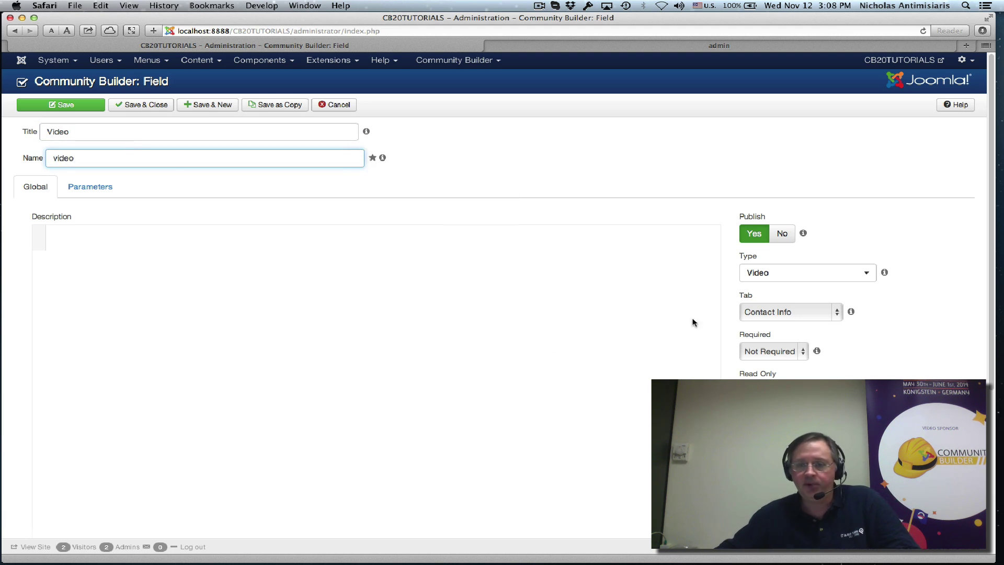
{"action": "left_click", "coordinate": [753, 311]}
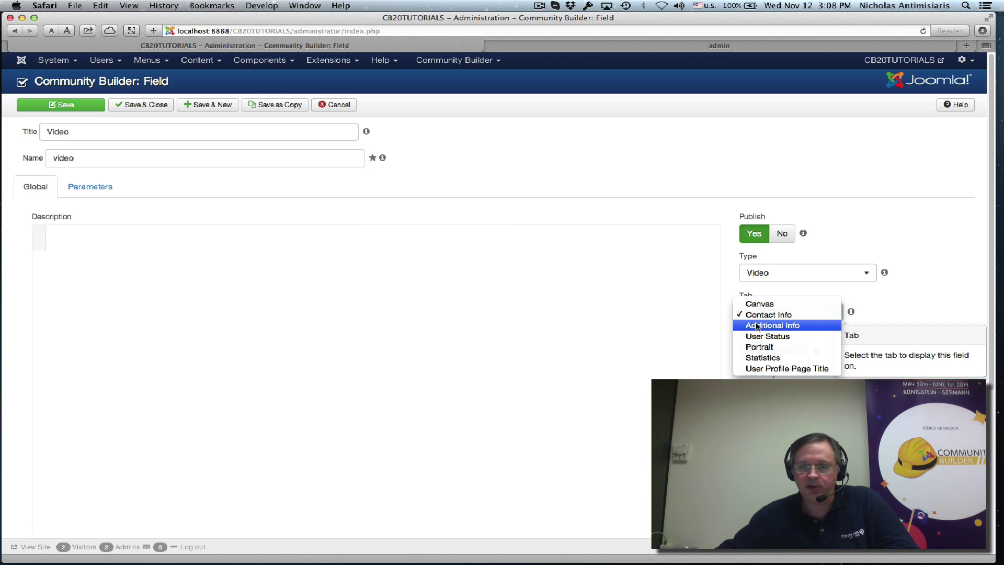
{"action": "left_click", "coordinate": [757, 325]}
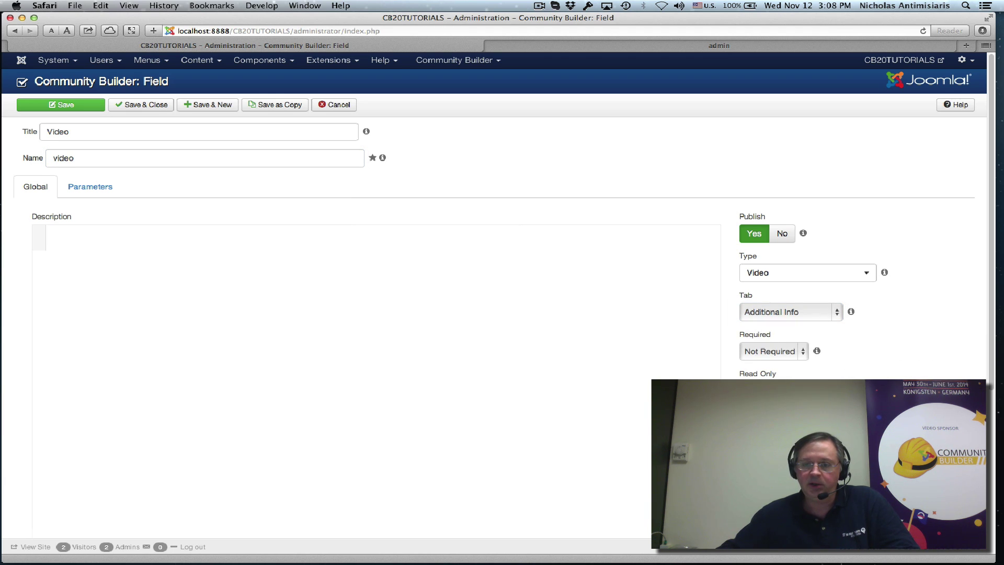
{"action": "scroll", "coordinate": [502, 313], "scroll_direction": "down", "scroll_amount": 3}
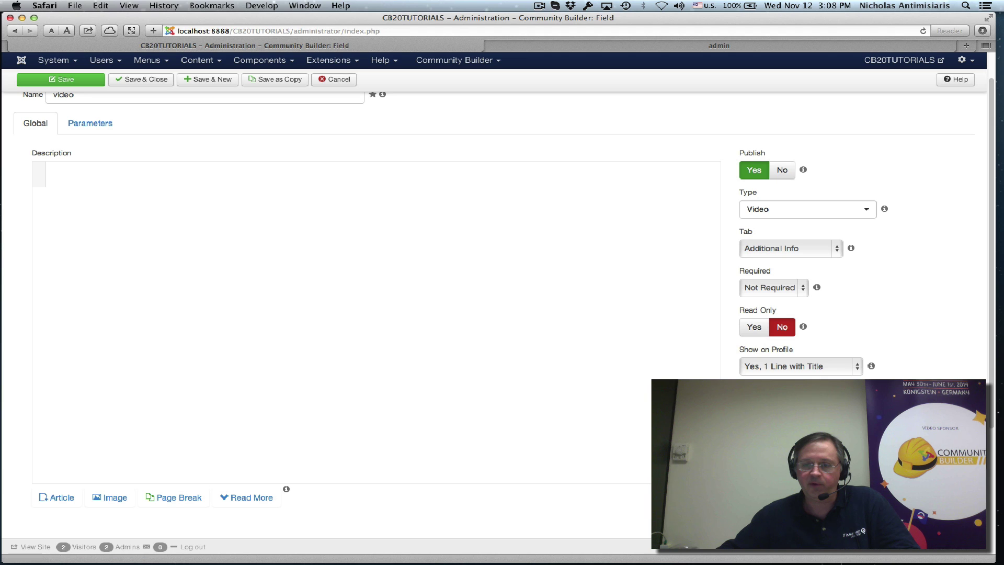
{"action": "scroll", "coordinate": [312, 284], "scroll_direction": "up", "scroll_amount": 3}
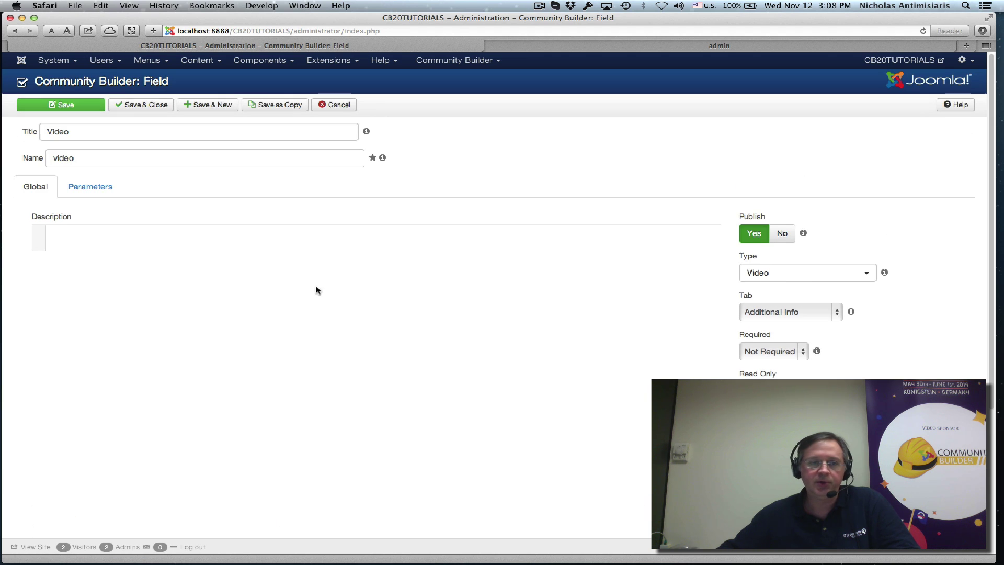
Step: Review the Video field's Display, Uploads, Links and Terms and Conditions parameters, then save and close
{"action": "left_click", "coordinate": [89, 188]}
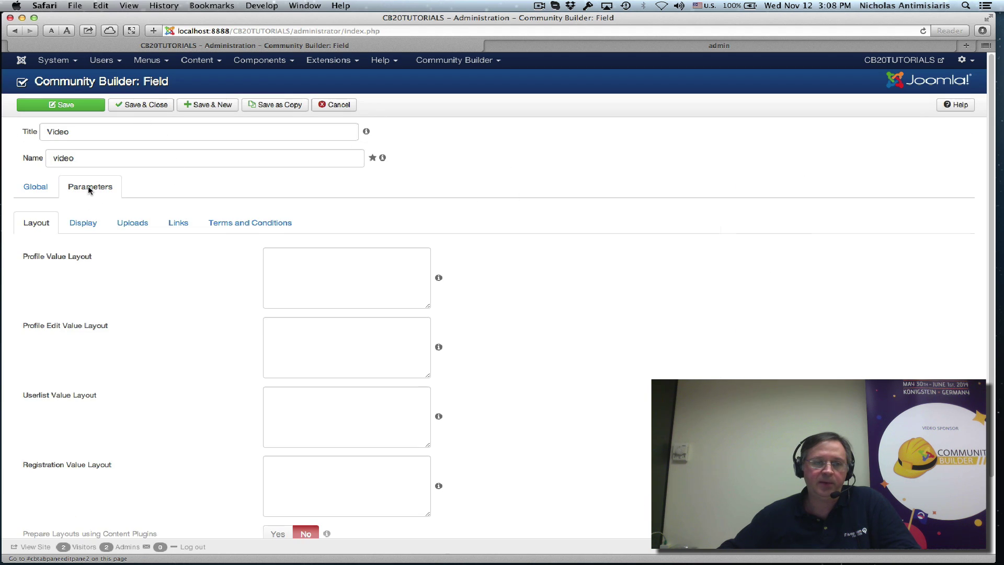
{"action": "left_click", "coordinate": [90, 226]}
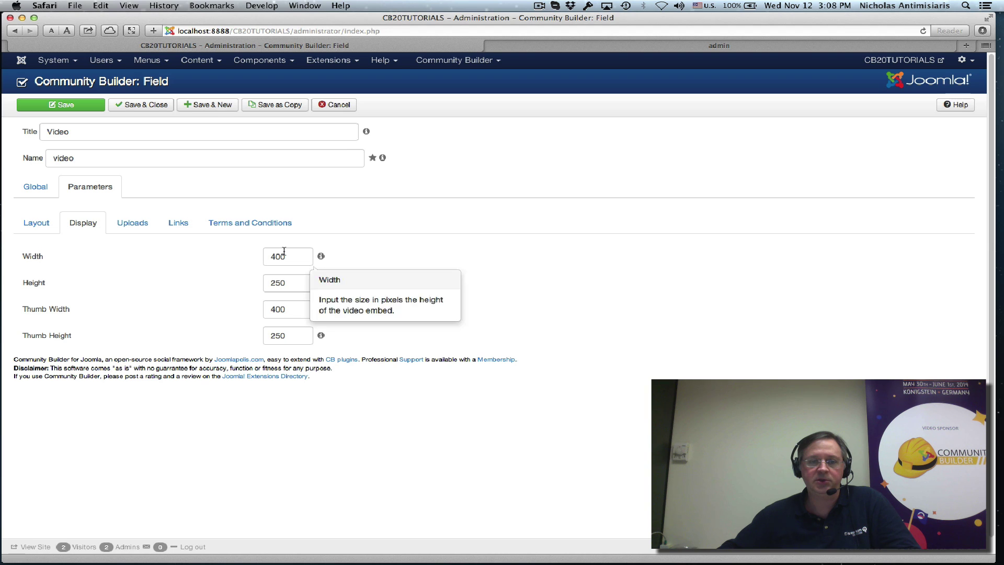
{"action": "mouse_move", "coordinate": [288, 310]}
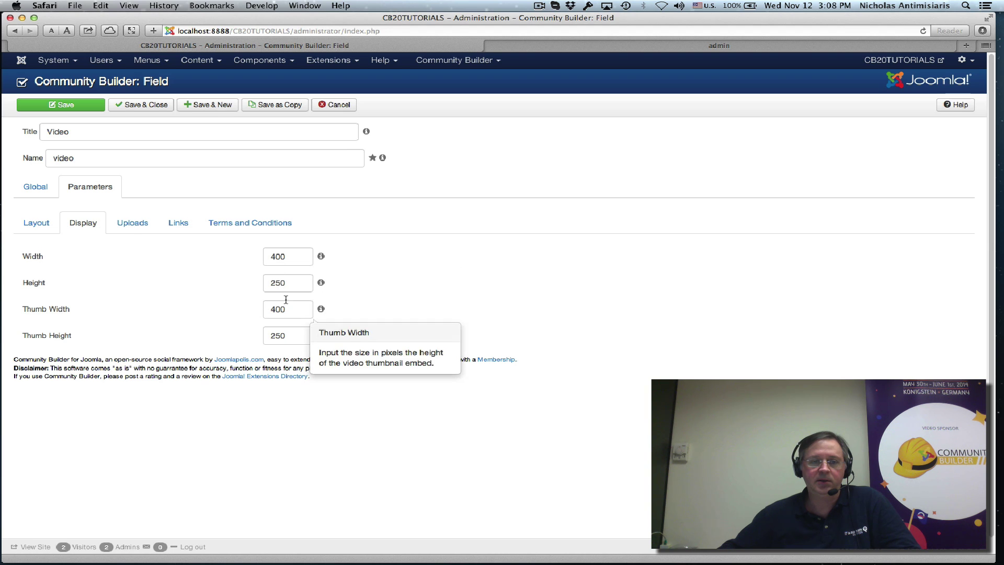
{"action": "mouse_move", "coordinate": [288, 334]}
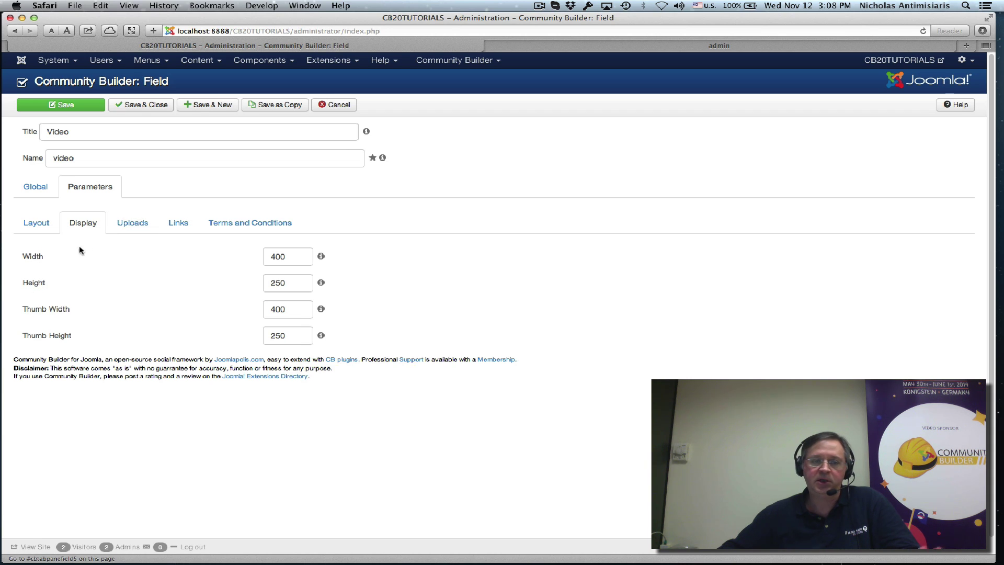
{"action": "left_click", "coordinate": [138, 223]}
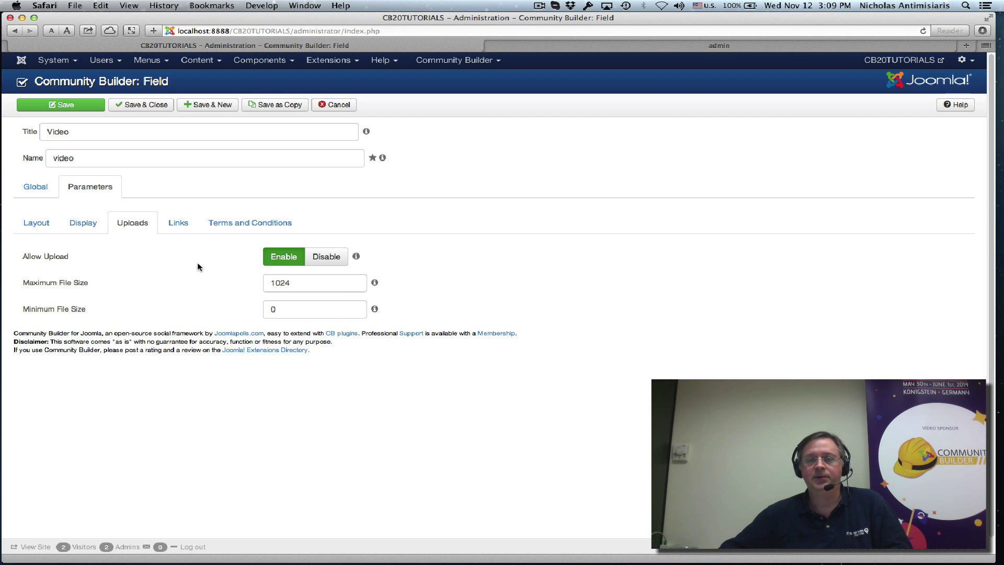
{"action": "mouse_move", "coordinate": [273, 283]}
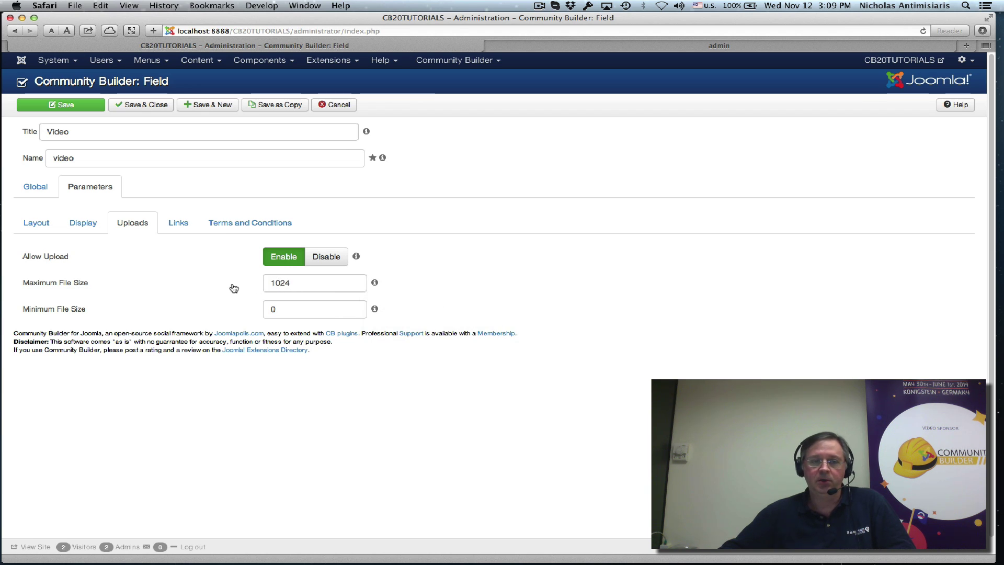
{"action": "left_click", "coordinate": [178, 224]}
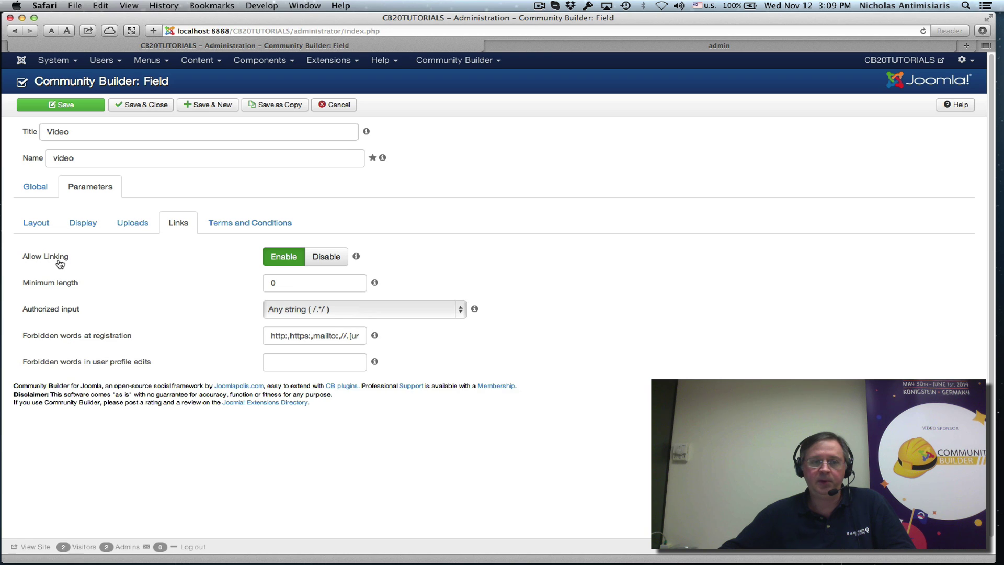
{"action": "mouse_move", "coordinate": [196, 267]}
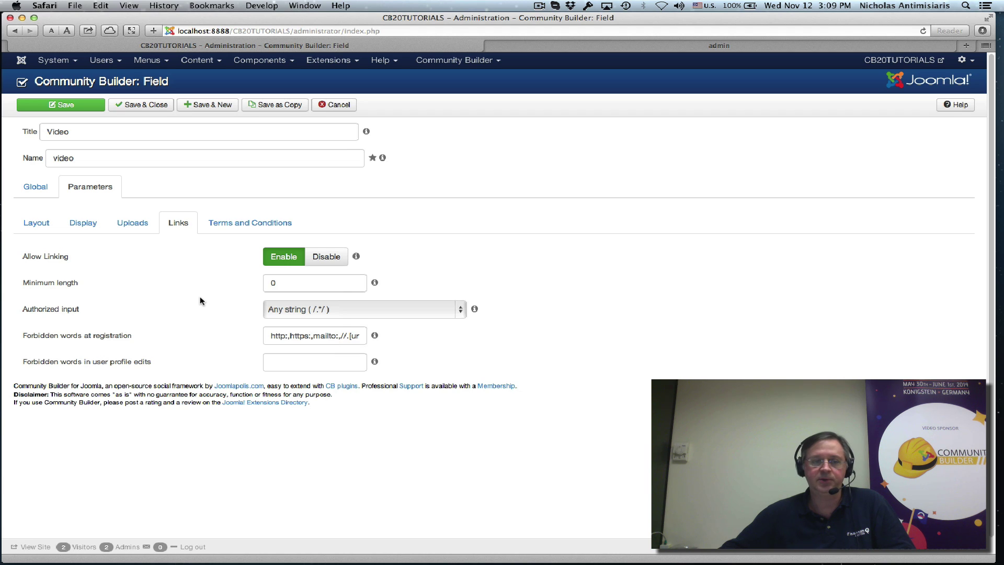
{"action": "left_click", "coordinate": [228, 223]}
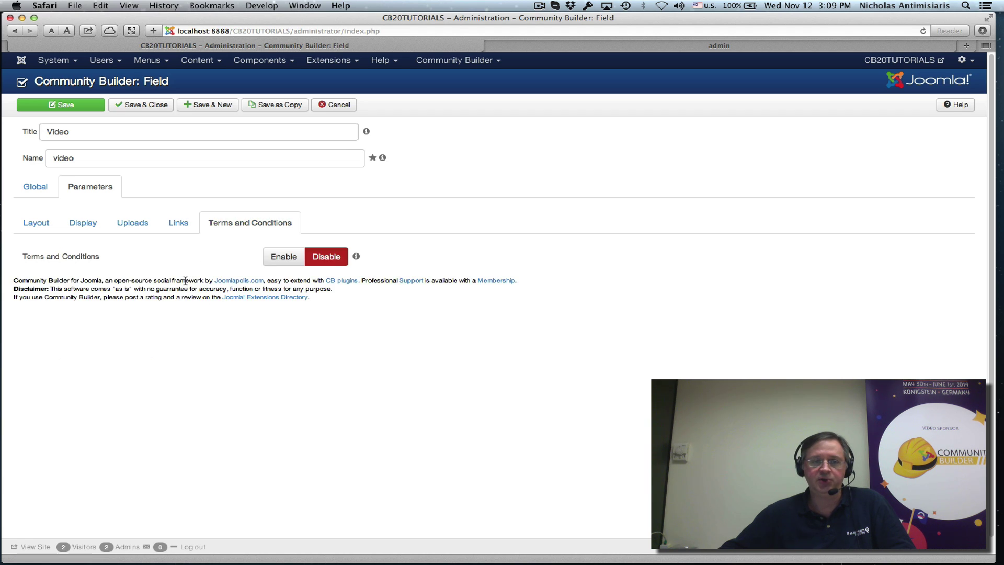
{"action": "left_click", "coordinate": [127, 107]}
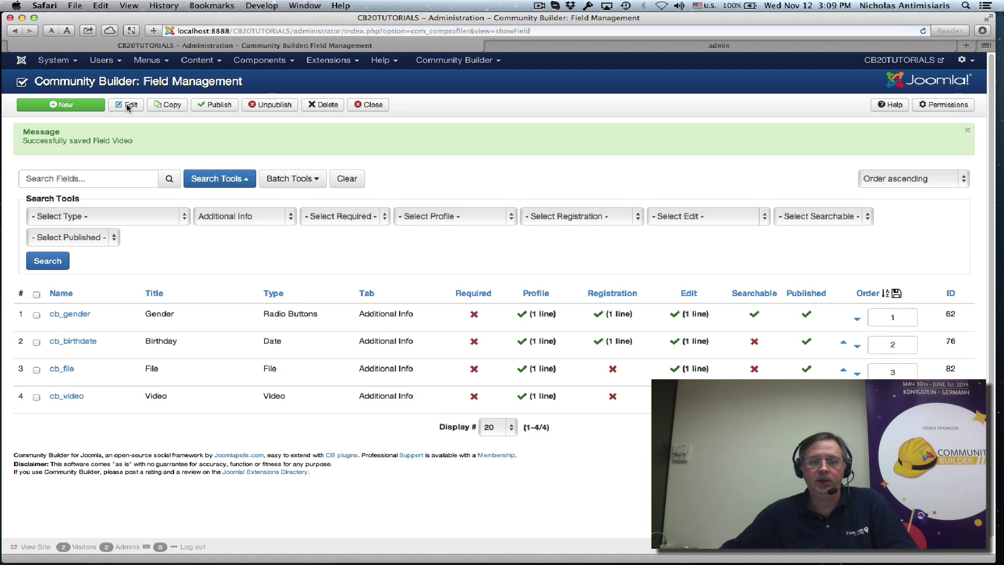
Step: Open the front-end profile and go to Edit > Update Your Profile
{"action": "left_click", "coordinate": [544, 47]}
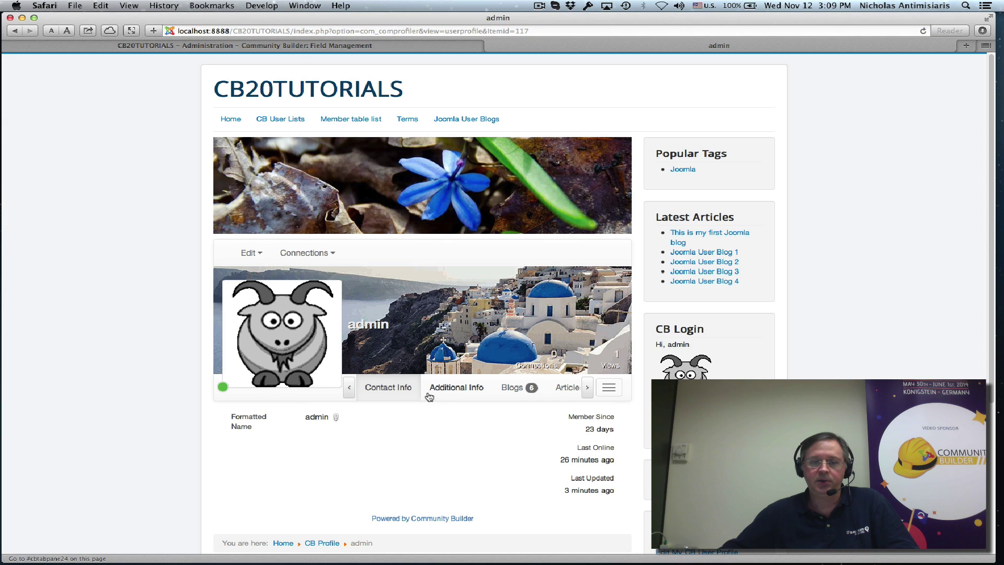
{"action": "left_click", "coordinate": [448, 390]}
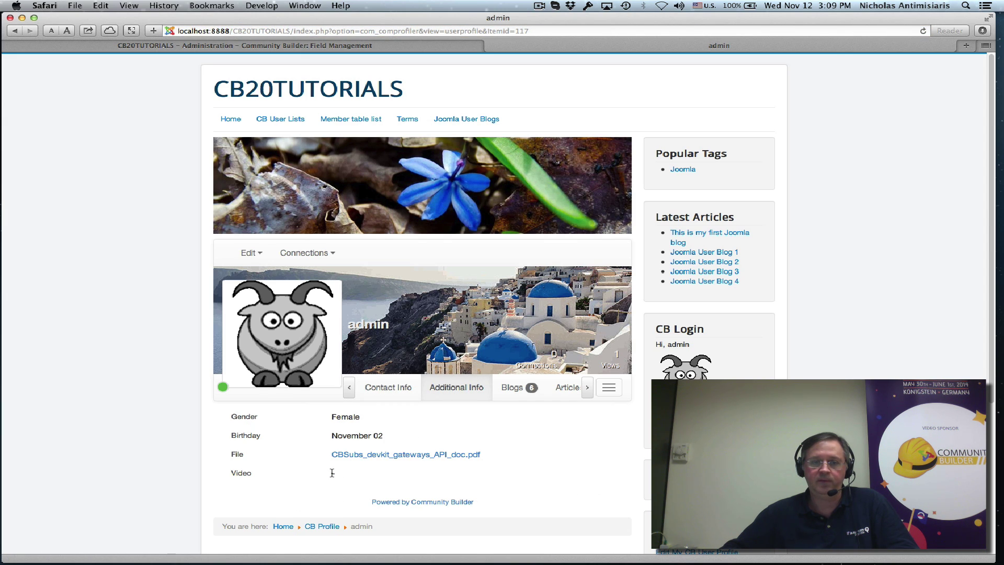
{"action": "left_click", "coordinate": [249, 253]}
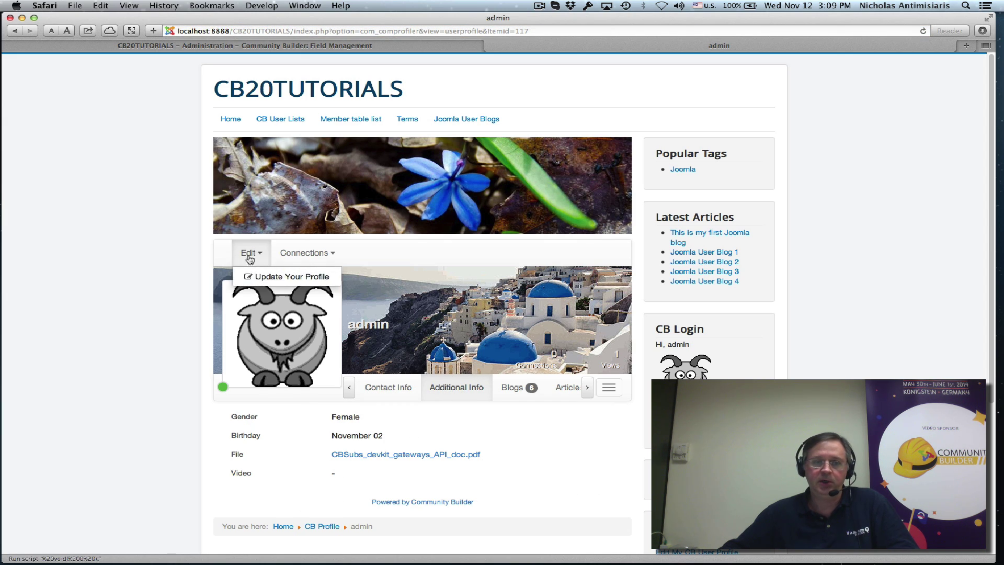
{"action": "left_click", "coordinate": [266, 279]}
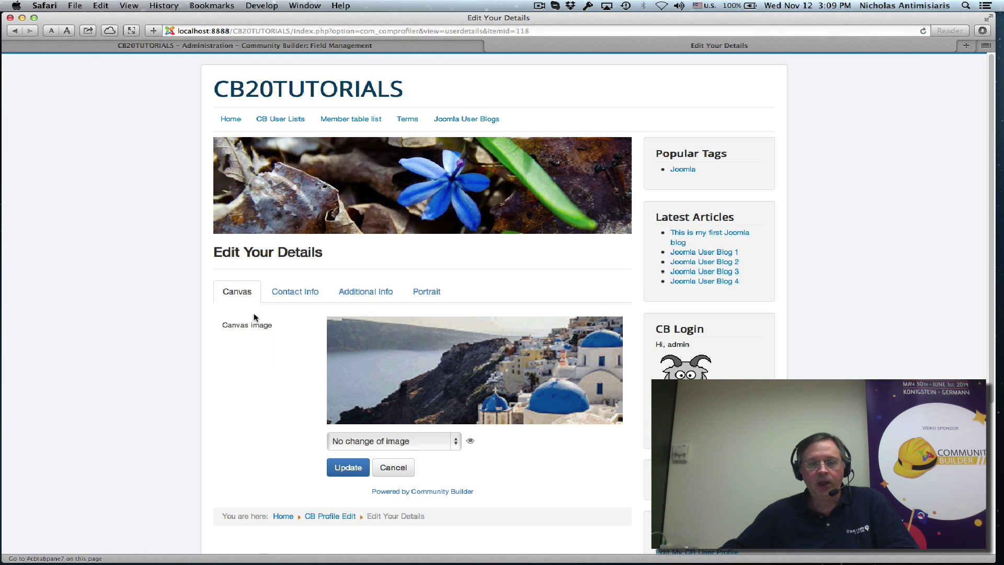
Step: Set the Video field on the Additional Info edit tab to 'Link to video file'
{"action": "left_click", "coordinate": [358, 301]}
{"action": "scroll", "coordinate": [262, 351], "scroll_direction": "down", "scroll_amount": 2}
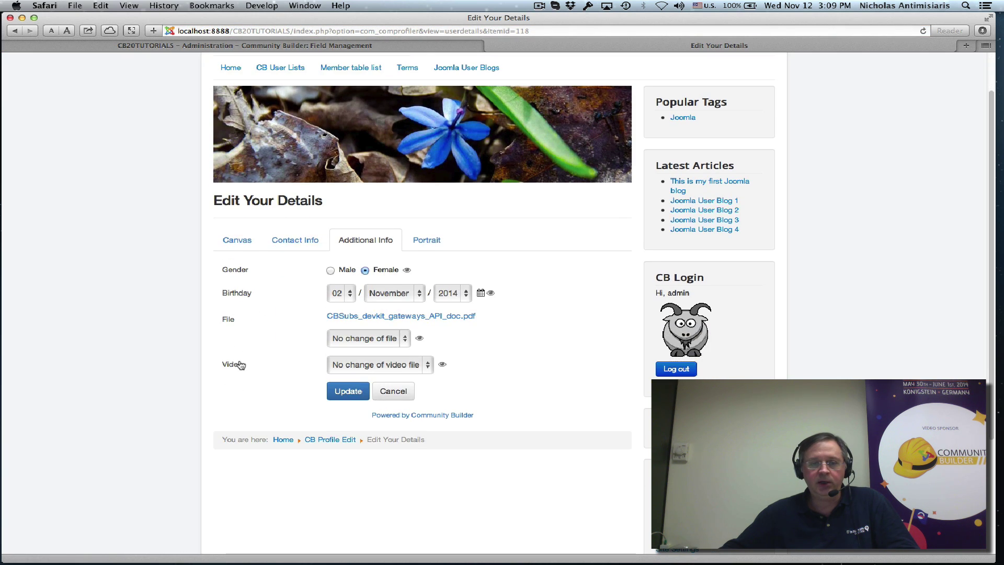
{"action": "left_click", "coordinate": [376, 371]}
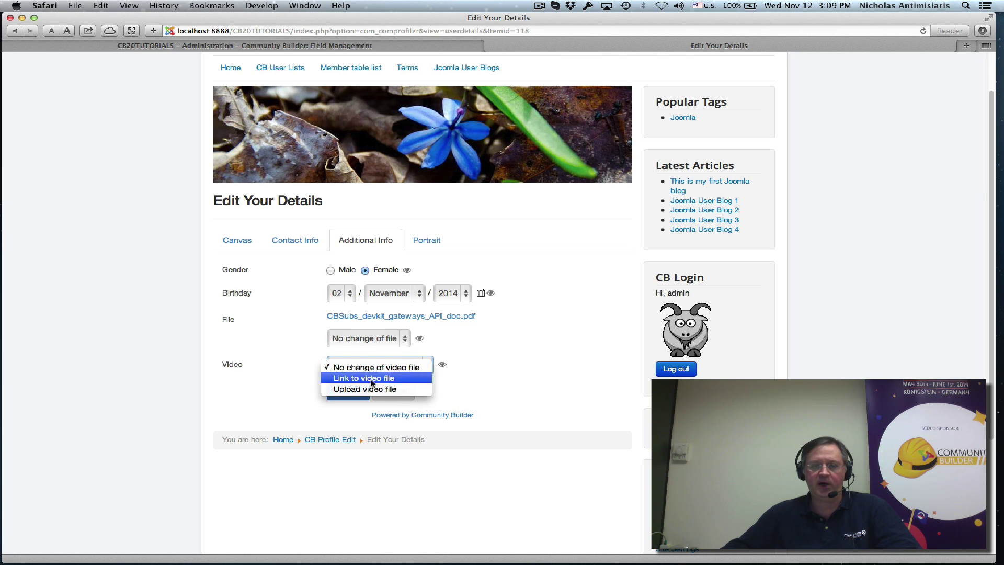
{"action": "left_click", "coordinate": [372, 378]}
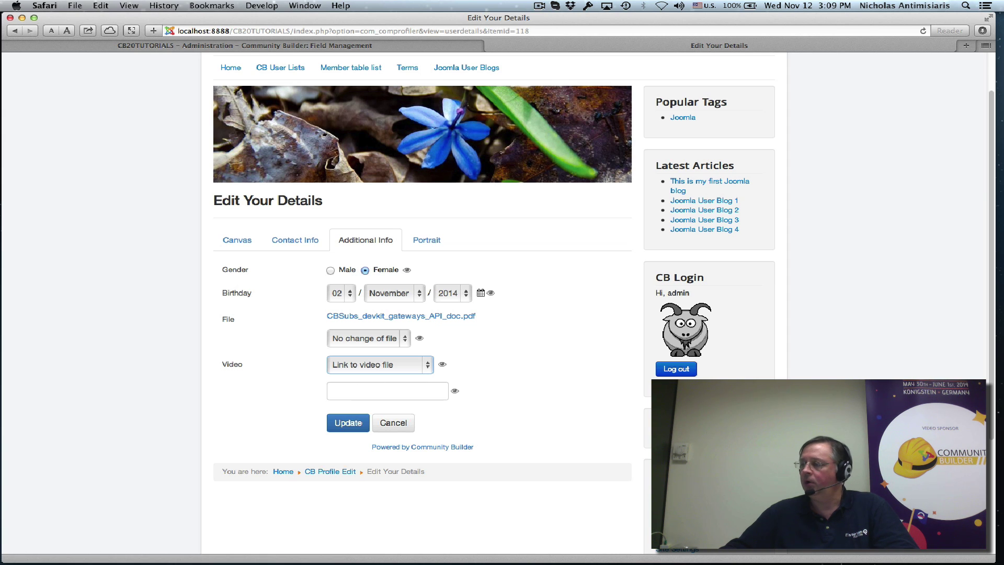
{"action": "key", "text": "super+Tab"}
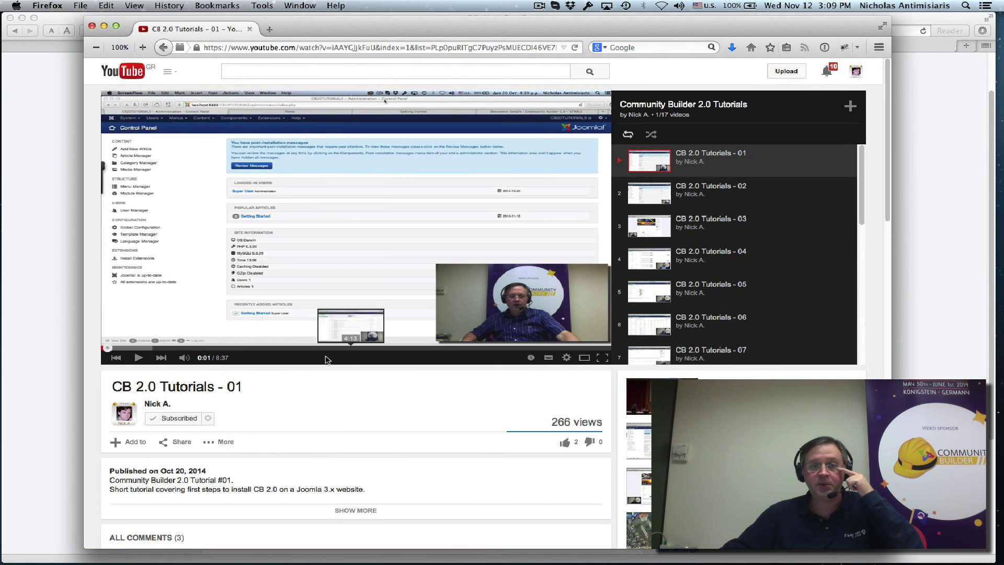
Step: Copy the tutorial's youtu.be short link from YouTube's Share panel, then hide Firefox
{"action": "left_click", "coordinate": [180, 443]}
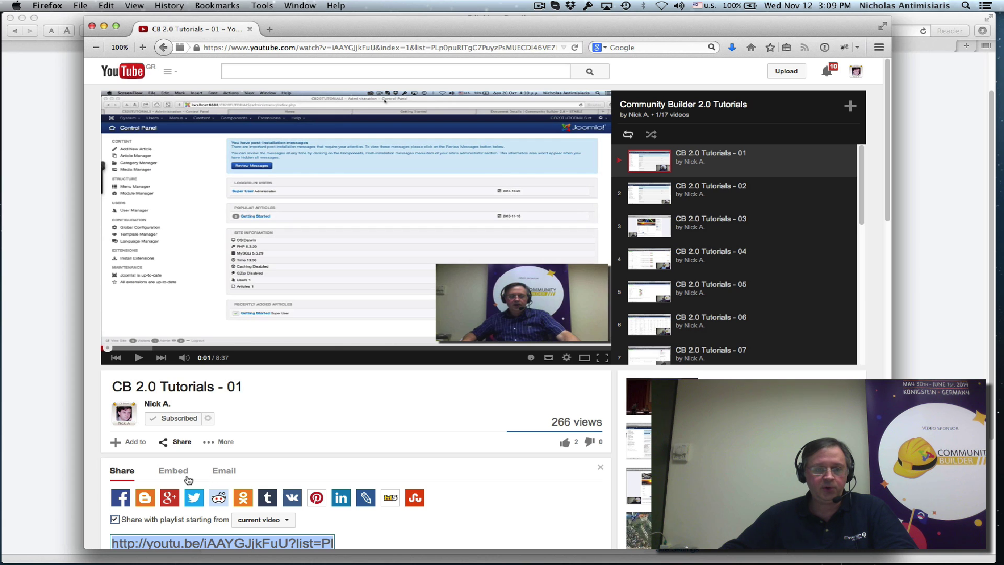
{"action": "scroll", "coordinate": [264, 459], "scroll_direction": "down", "scroll_amount": 1}
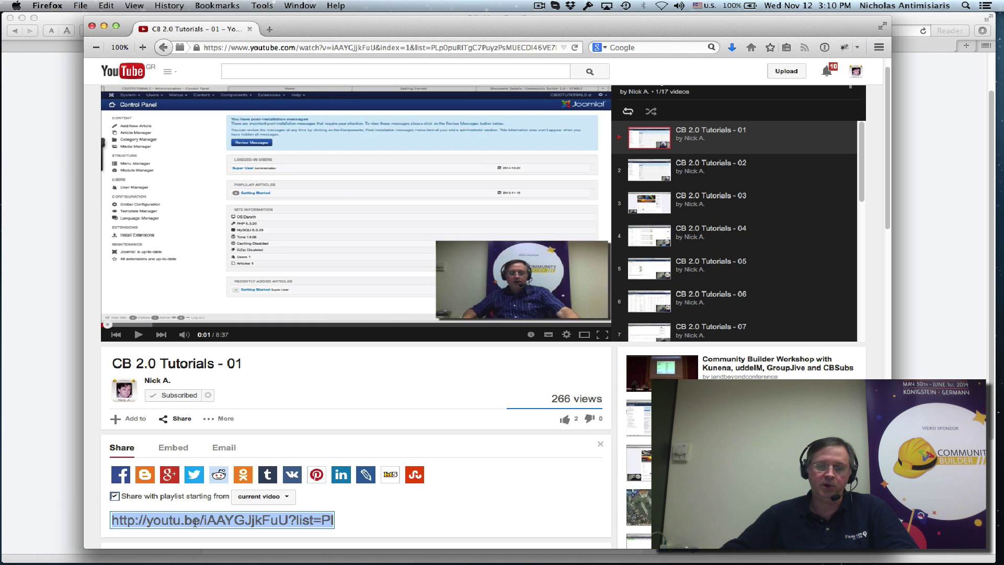
{"action": "key", "text": "super+m"}
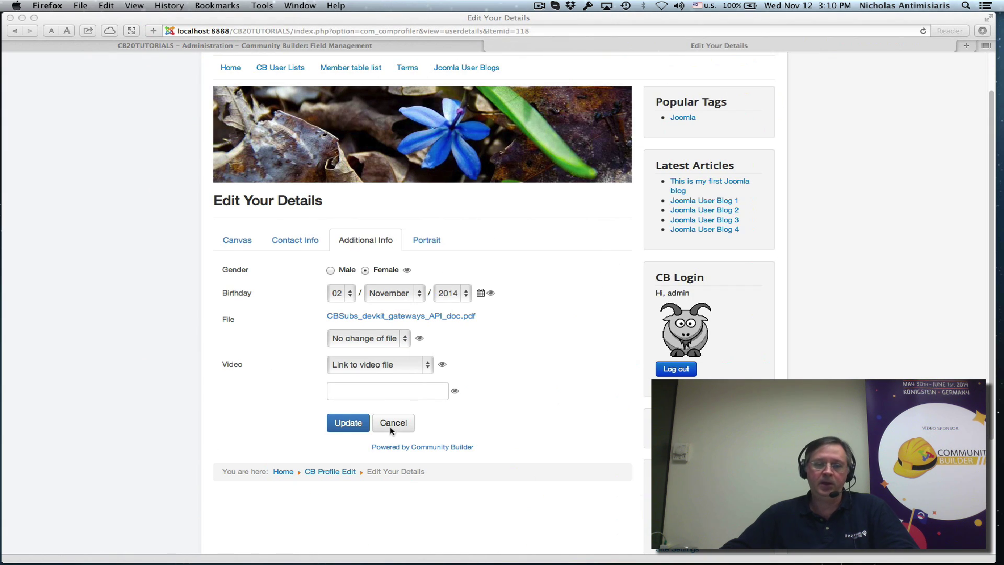
Step: Paste the youtu.be link into the Video field, update the profile, and view the embedded video on Additional Info
{"action": "left_click", "coordinate": [368, 389]}
{"action": "left_click", "coordinate": [368, 389]}
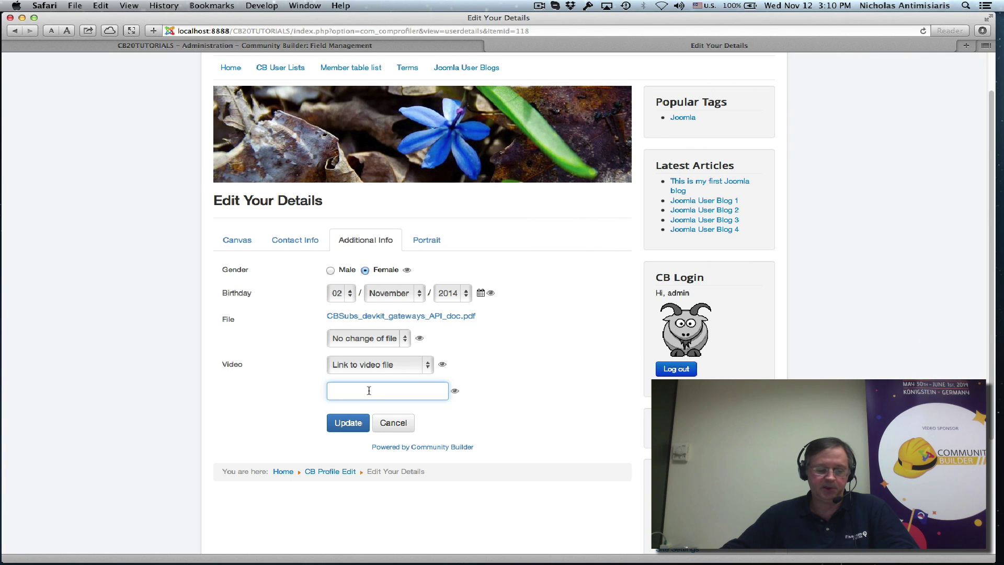
{"action": "key", "text": "super+v"}
{"action": "left_click", "coordinate": [348, 423]}
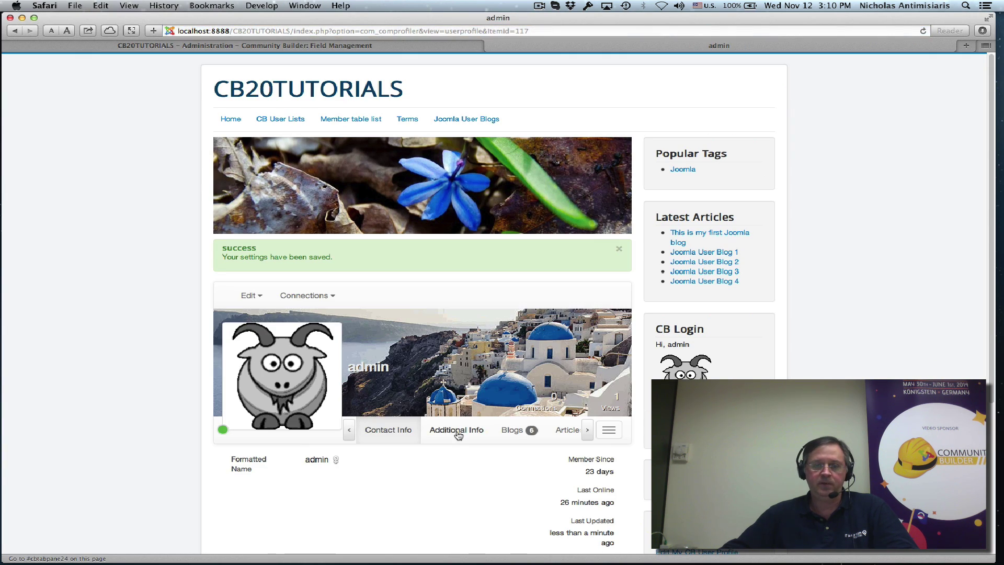
{"action": "left_click", "coordinate": [459, 433]}
{"action": "scroll", "coordinate": [187, 436], "scroll_direction": "down", "scroll_amount": 3}
{"action": "scroll", "coordinate": [187, 436], "scroll_direction": "down", "scroll_amount": 3}
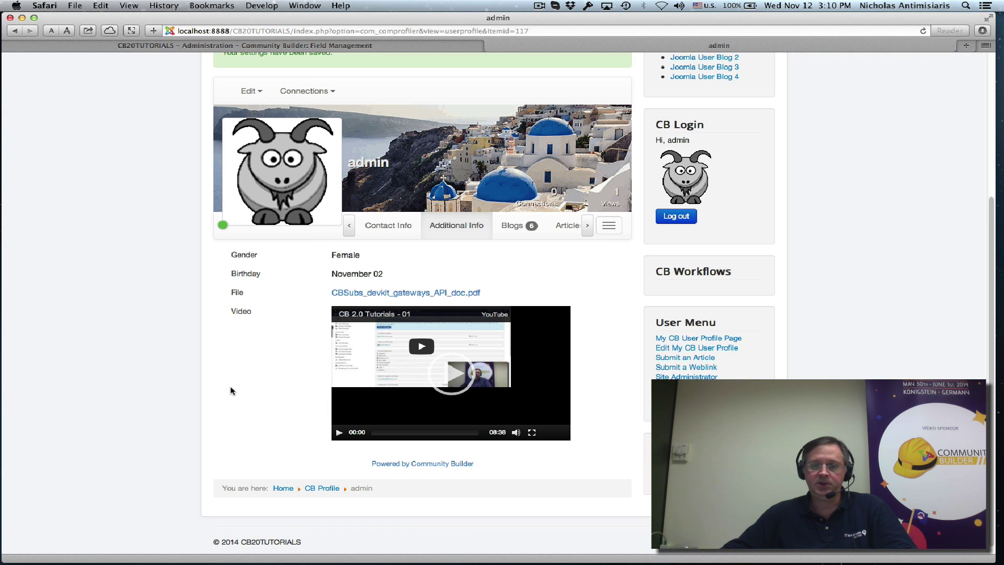
{"action": "scroll", "coordinate": [231, 386], "scroll_direction": "up", "scroll_amount": 2}
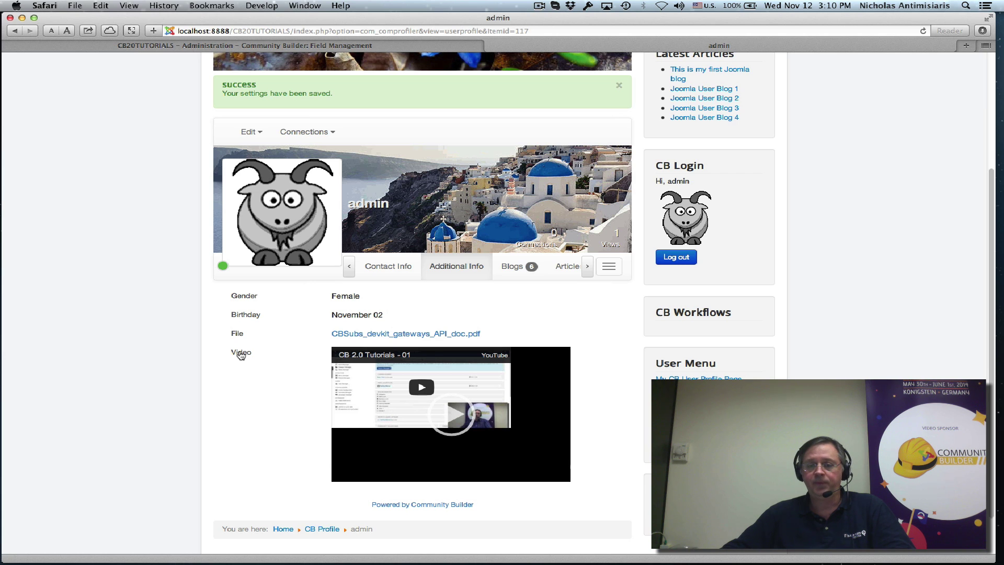
{"action": "scroll", "coordinate": [250, 378], "scroll_direction": "up", "scroll_amount": 3}
{"action": "scroll", "coordinate": [261, 399], "scroll_direction": "up", "scroll_amount": 2}
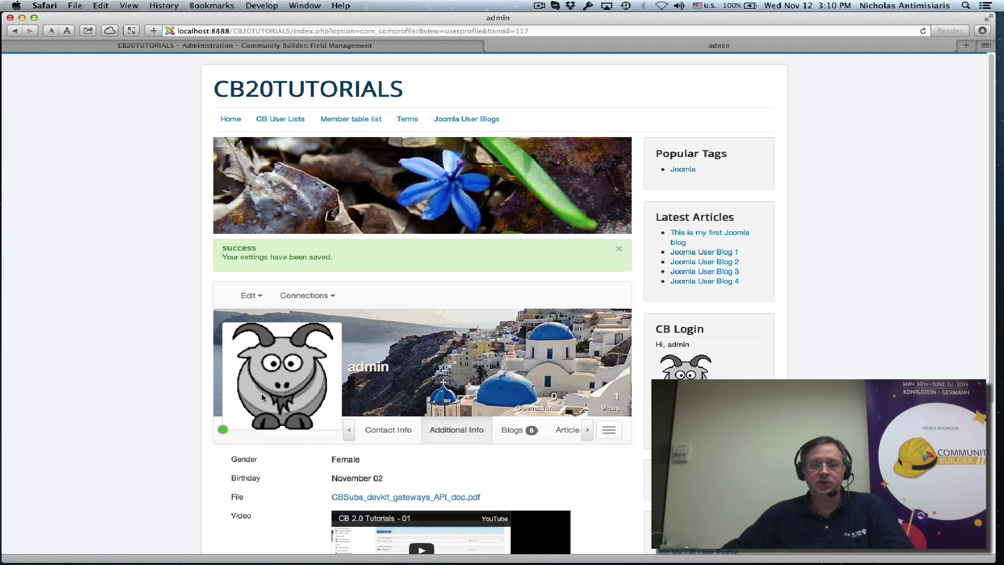